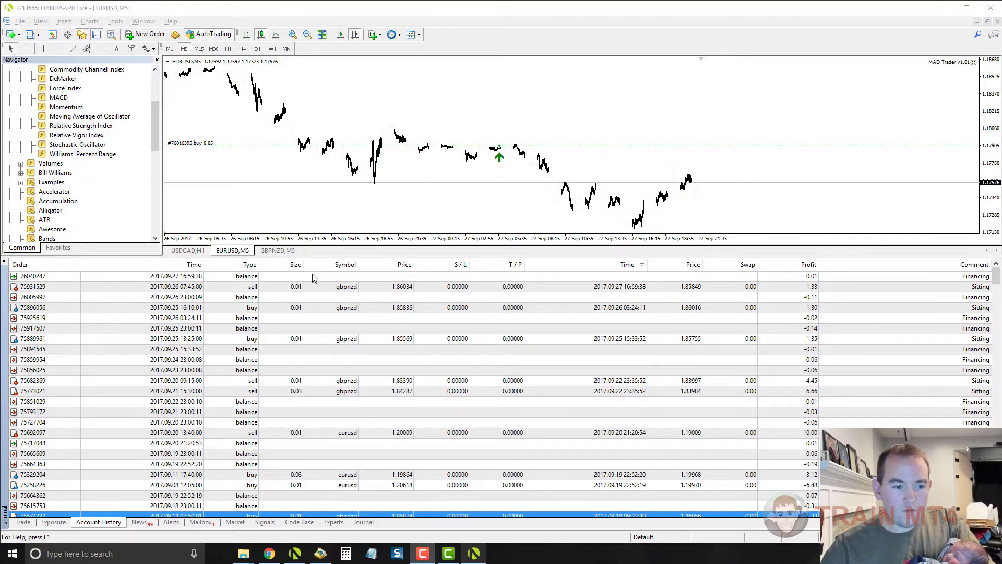
Step: Scroll through the gbpnzd and eurusd trades in Account History, then bring up the GBPNZD,M5 chart
{"action": "scroll", "coordinate": [313, 278], "scroll_direction": "down", "scroll_amount": 2}
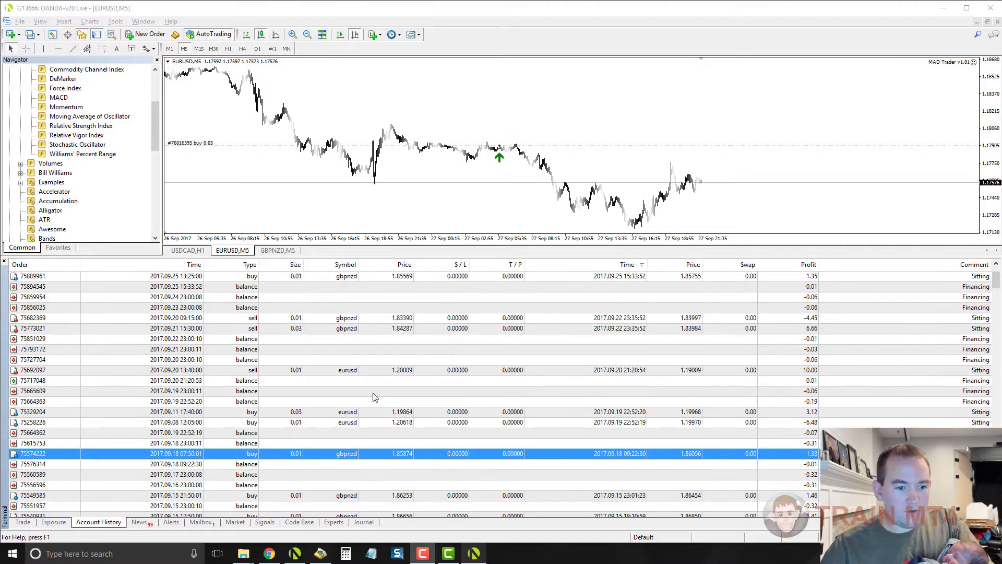
{"action": "scroll", "coordinate": [374, 398], "scroll_direction": "down", "scroll_amount": 2}
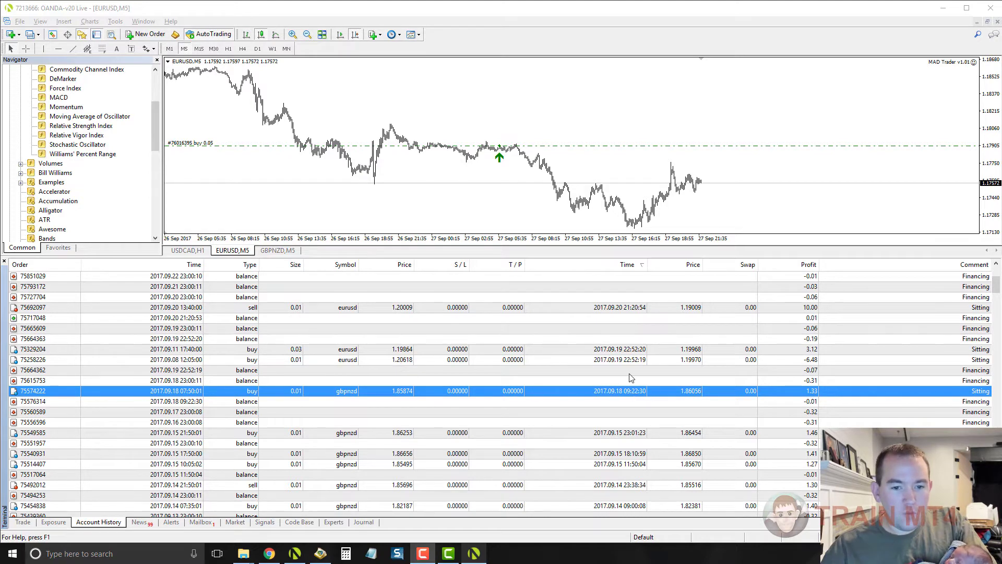
{"action": "scroll", "coordinate": [630, 376], "scroll_direction": "up", "scroll_amount": 4}
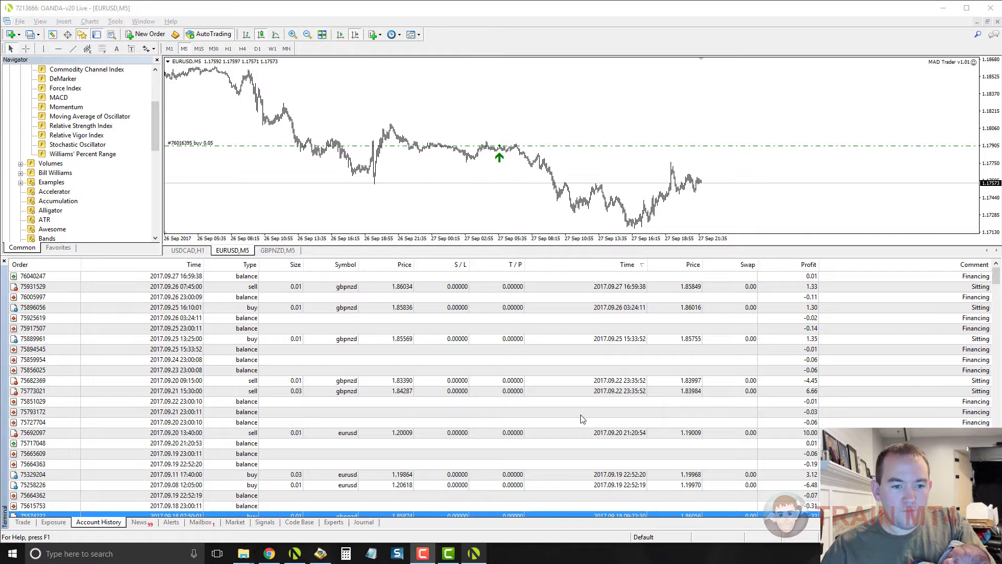
{"action": "scroll", "coordinate": [583, 419], "scroll_direction": "down", "scroll_amount": 2}
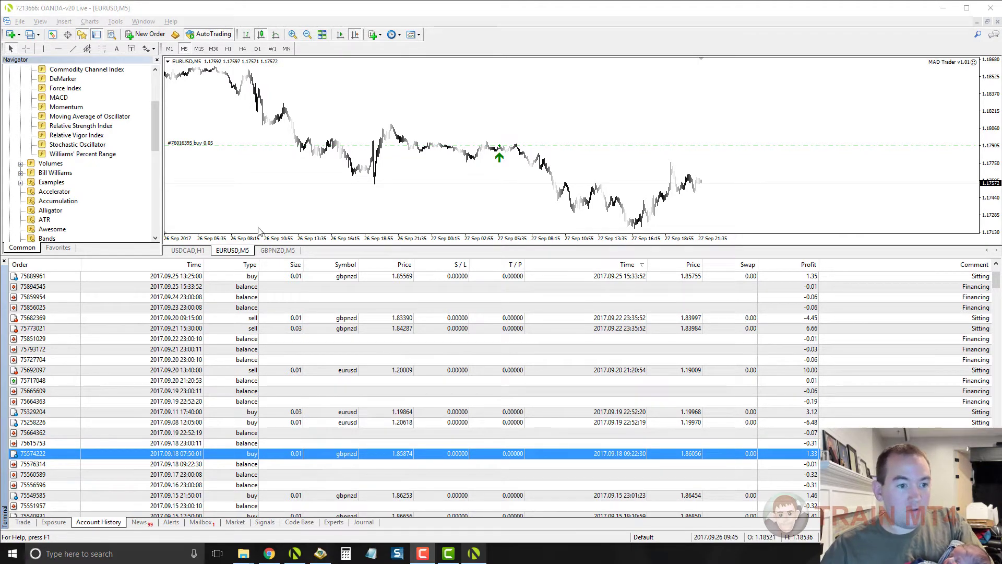
{"action": "left_click", "coordinate": [277, 250]}
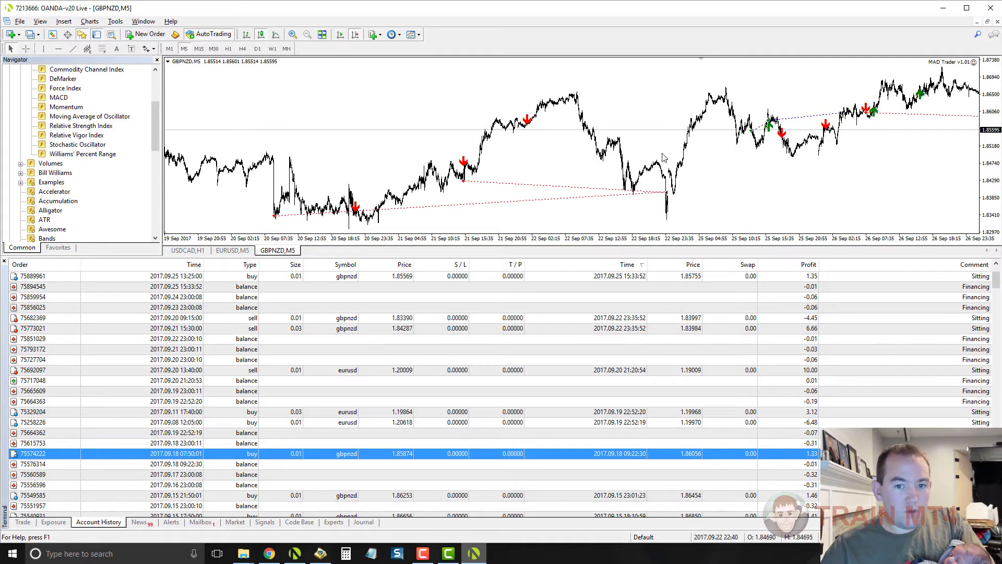
Step: Pan the GBPNZD chart back to 12 Sep and settle it on the 14–21 Sep range
{"action": "left_click_drag", "start_coordinate": [496, 154], "coordinate": [715, 157]}
{"action": "left_click_drag", "start_coordinate": [548, 151], "coordinate": [717, 162]}
{"action": "left_click_drag", "start_coordinate": [410, 156], "coordinate": [587, 184]}
{"action": "left_click_drag", "start_coordinate": [436, 168], "coordinate": [317, 162]}
{"action": "left_click_drag", "start_coordinate": [509, 157], "coordinate": [406, 141]}
{"action": "left_click_drag", "start_coordinate": [492, 135], "coordinate": [364, 117]}
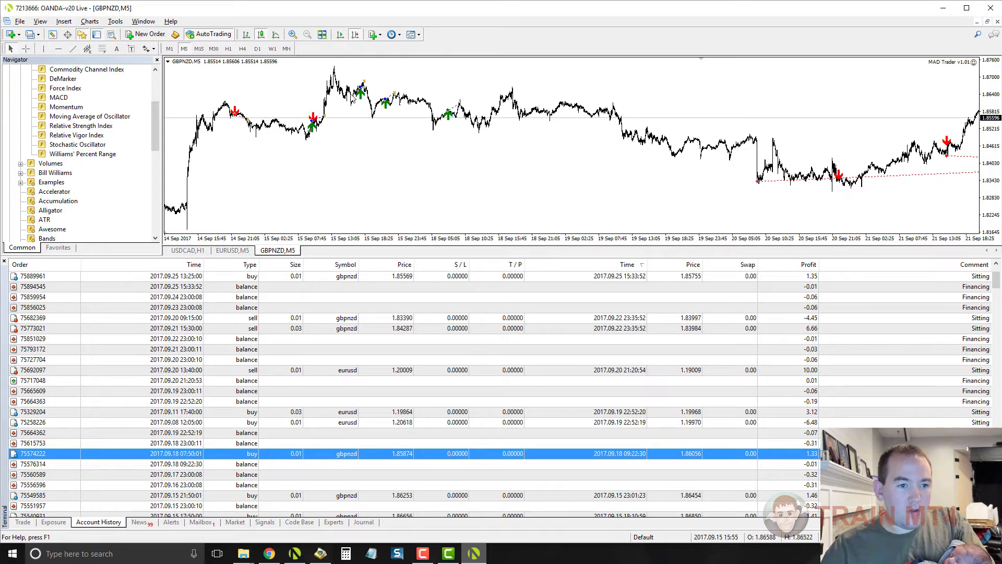
{"action": "scroll", "coordinate": [373, 97], "scroll_direction": "down", "scroll_amount": 3}
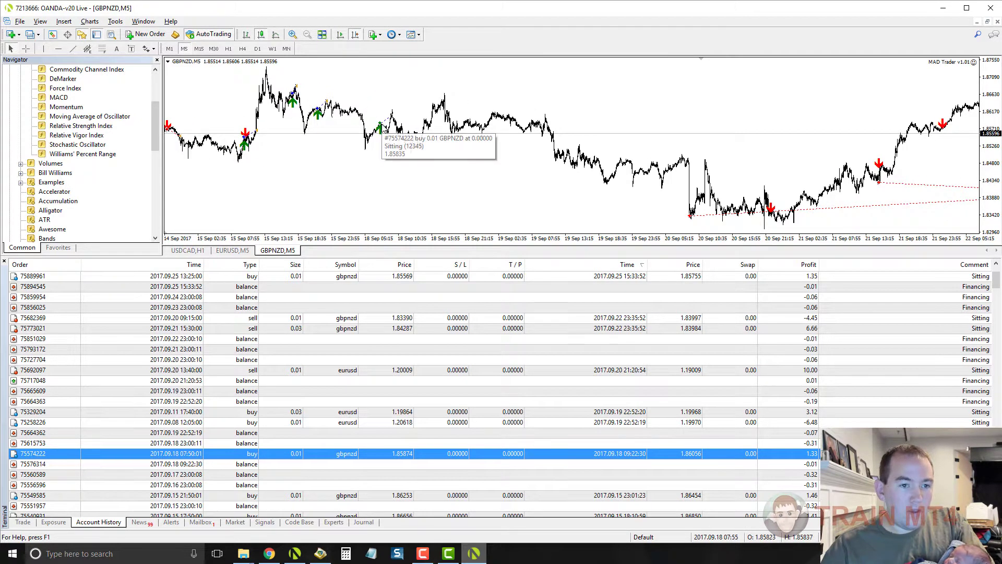
Step: Advance the GBPNZD chart through the trades ending 22 and 25 Sep toward later dates
{"action": "left_click_drag", "start_coordinate": [527, 151], "coordinate": [358, 116]}
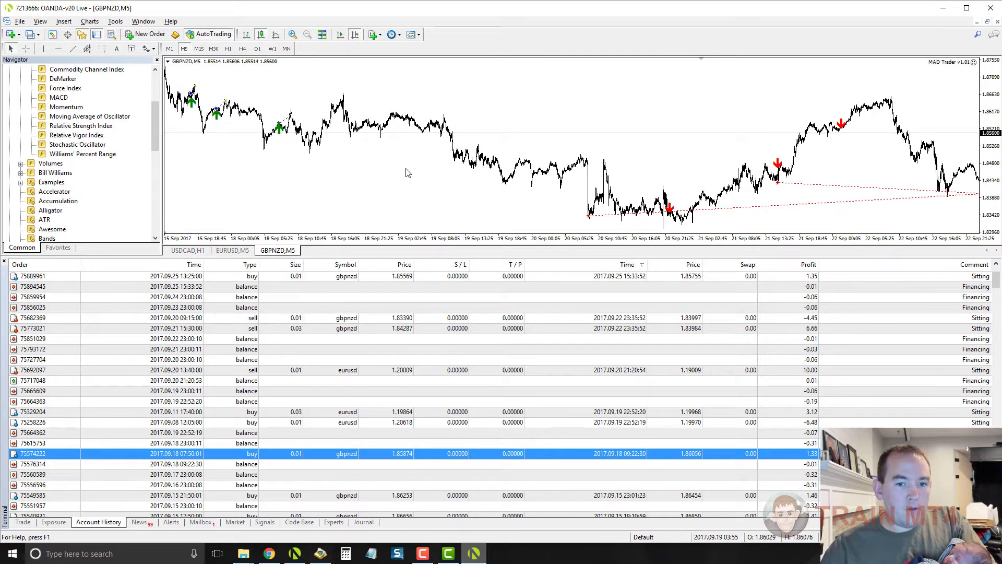
{"action": "left_click_drag", "start_coordinate": [572, 149], "coordinate": [428, 216]}
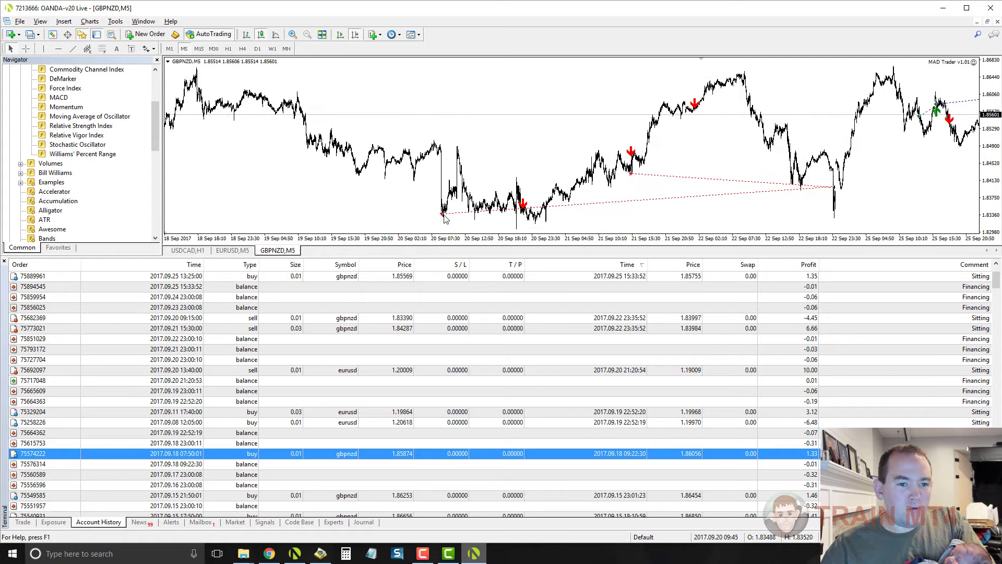
{"action": "mouse_move", "coordinate": [446, 218]}
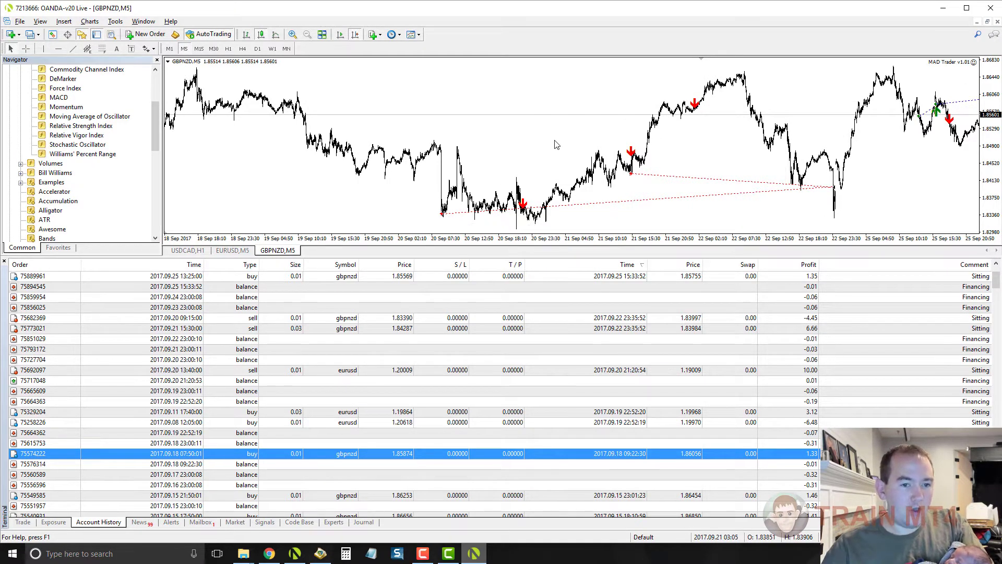
{"action": "scroll", "coordinate": [555, 148], "scroll_direction": "down", "scroll_amount": 3}
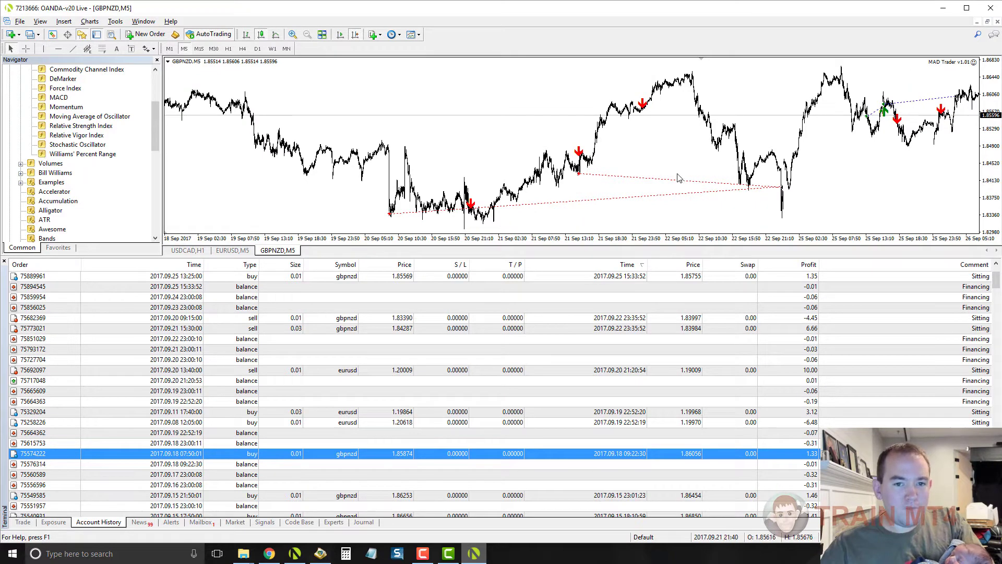
{"action": "mouse_move", "coordinate": [580, 179]}
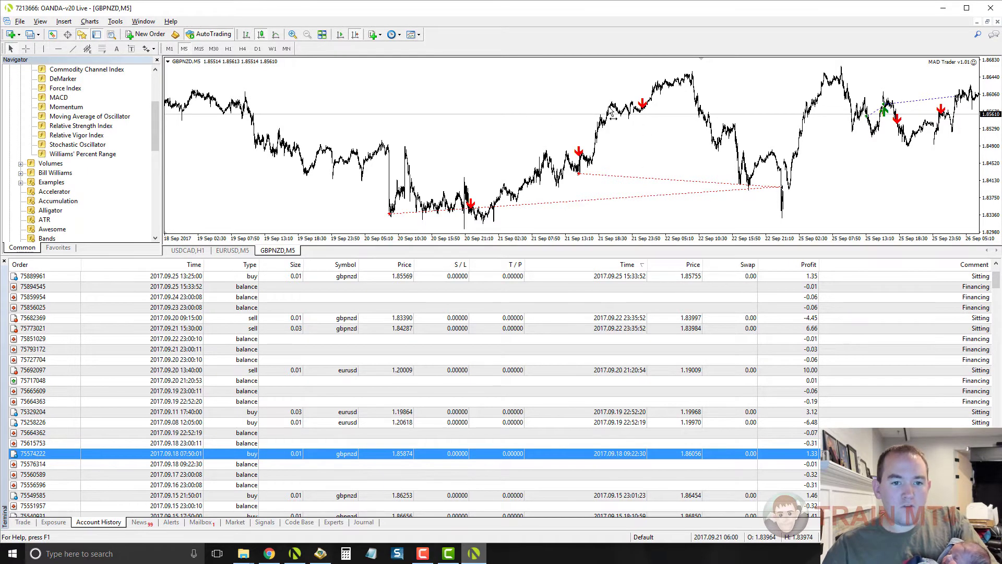
{"action": "left_click_drag", "start_coordinate": [610, 113], "coordinate": [441, 146]}
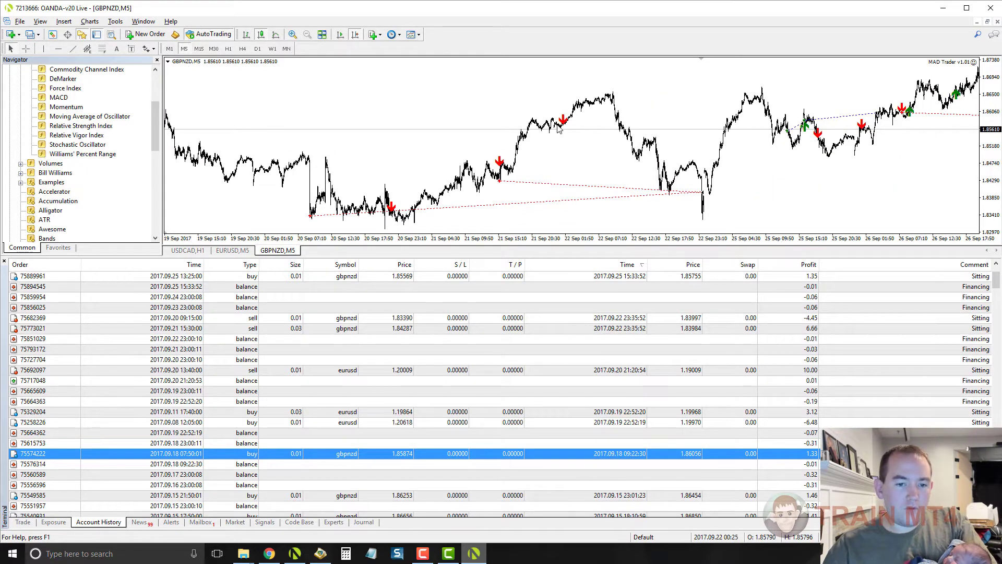
{"action": "mouse_move", "coordinate": [559, 130]}
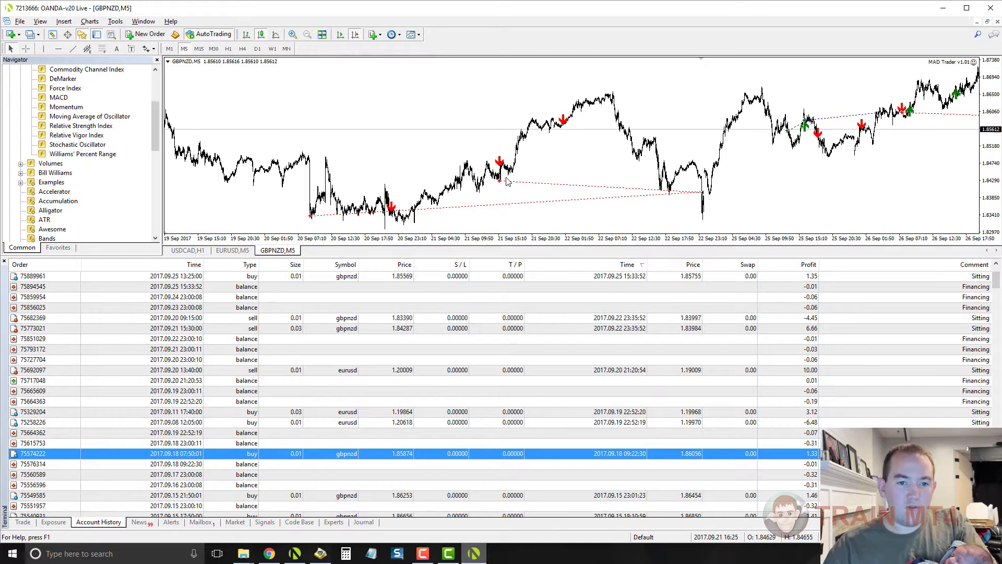
{"action": "left_click_drag", "start_coordinate": [549, 149], "coordinate": [426, 178]}
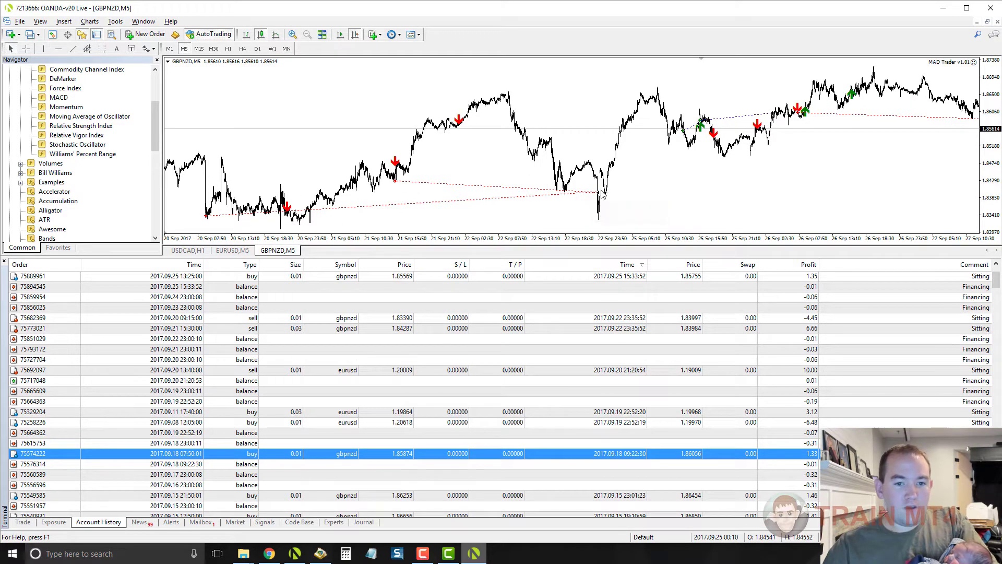
Step: Select the gbpnzd sells with -4.45 and 6.66 profit, then bring the 19 Sep bars back into view
{"action": "left_click", "coordinate": [812, 318]}
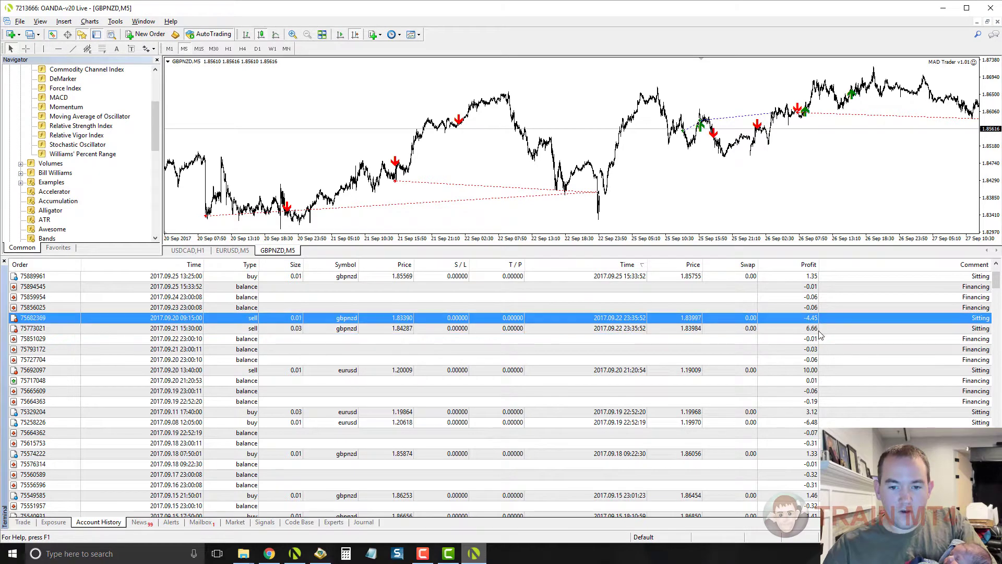
{"action": "left_click", "coordinate": [816, 328]}
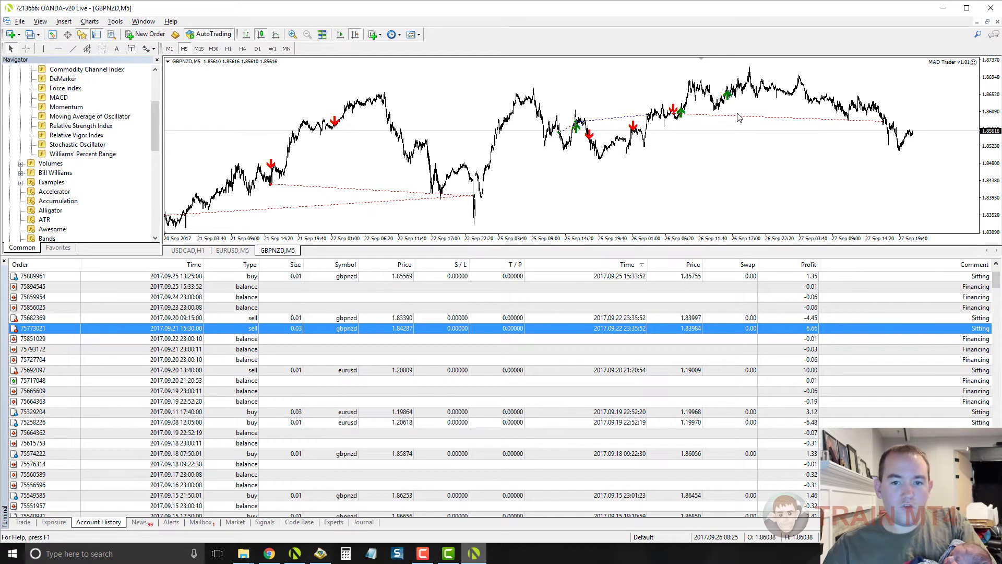
{"action": "scroll", "coordinate": [694, 167], "scroll_direction": "up", "scroll_amount": 2}
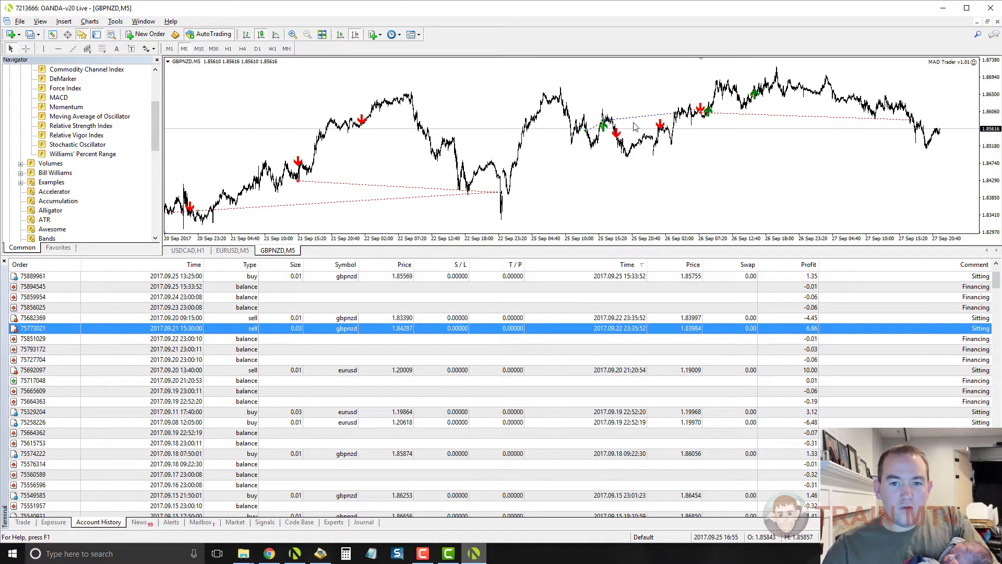
{"action": "left_click_drag", "start_coordinate": [555, 166], "coordinate": [734, 180]}
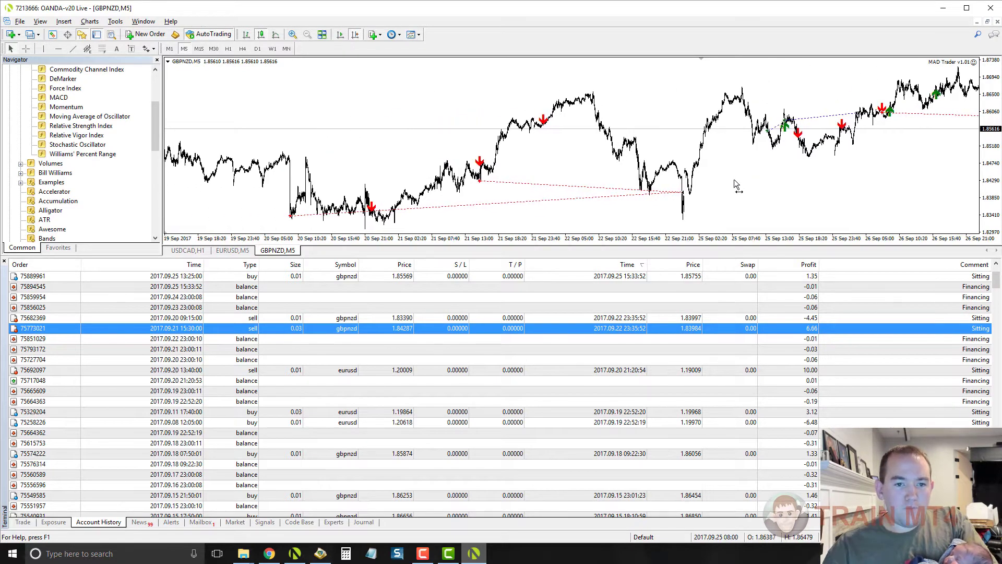
Step: Show the EURUSD,M5 chart zoomed out and moved back to the 13–14 Sep trades
{"action": "left_click", "coordinate": [237, 251]}
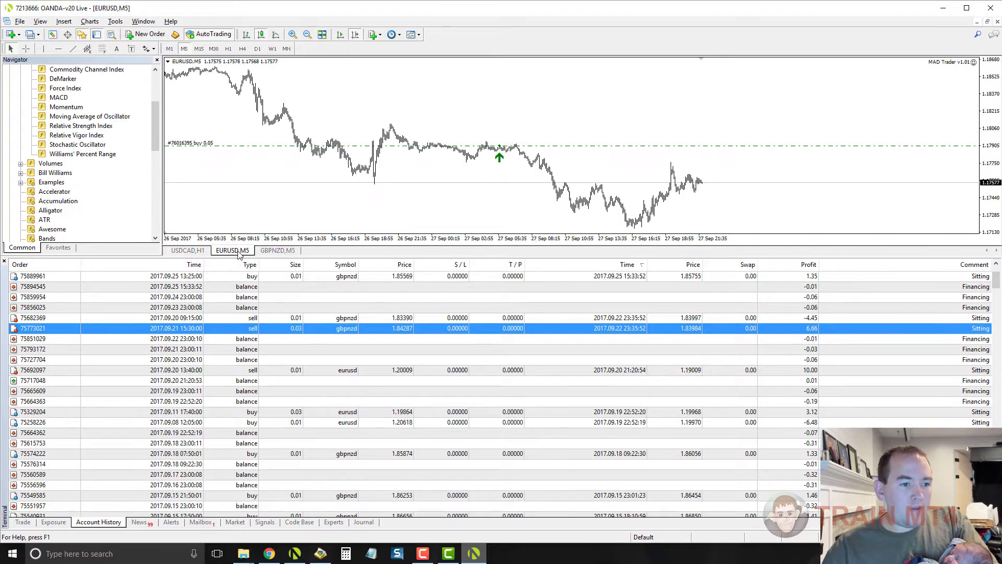
{"action": "left_click", "coordinate": [307, 34]}
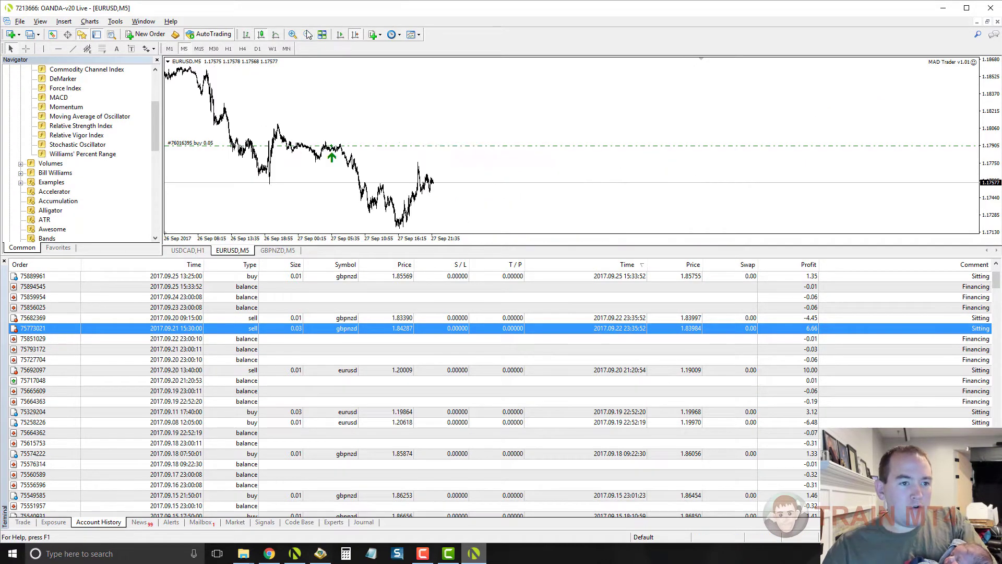
{"action": "scroll", "coordinate": [294, 93], "scroll_direction": "up", "scroll_amount": 10}
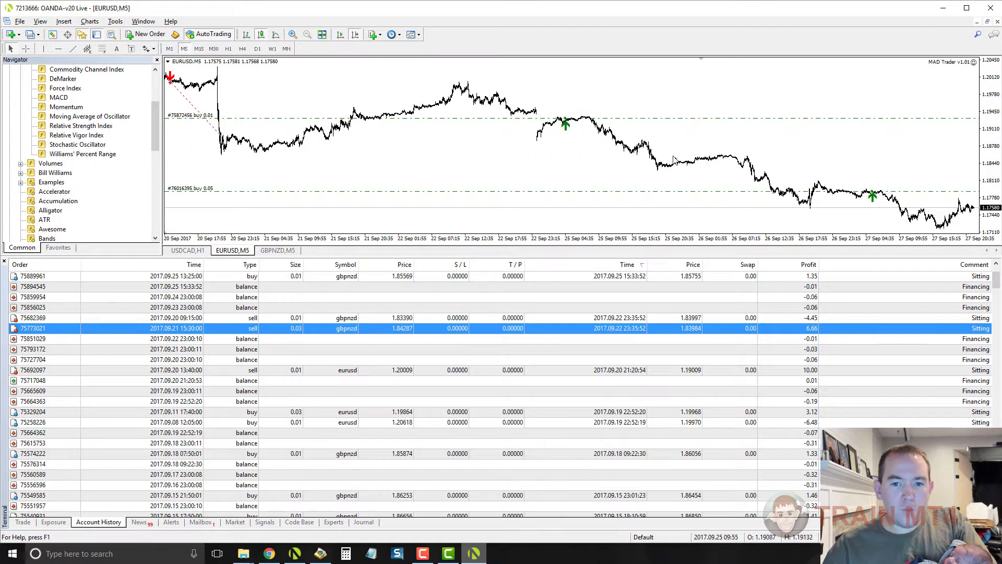
{"action": "scroll", "coordinate": [529, 131], "scroll_direction": "down", "scroll_amount": 3}
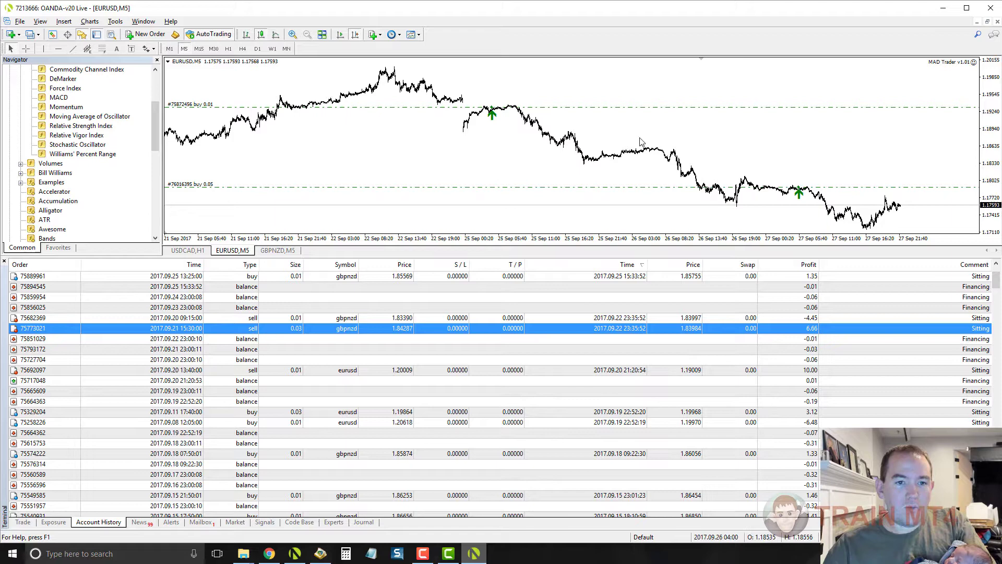
{"action": "scroll", "coordinate": [428, 144], "scroll_direction": "up", "scroll_amount": 1}
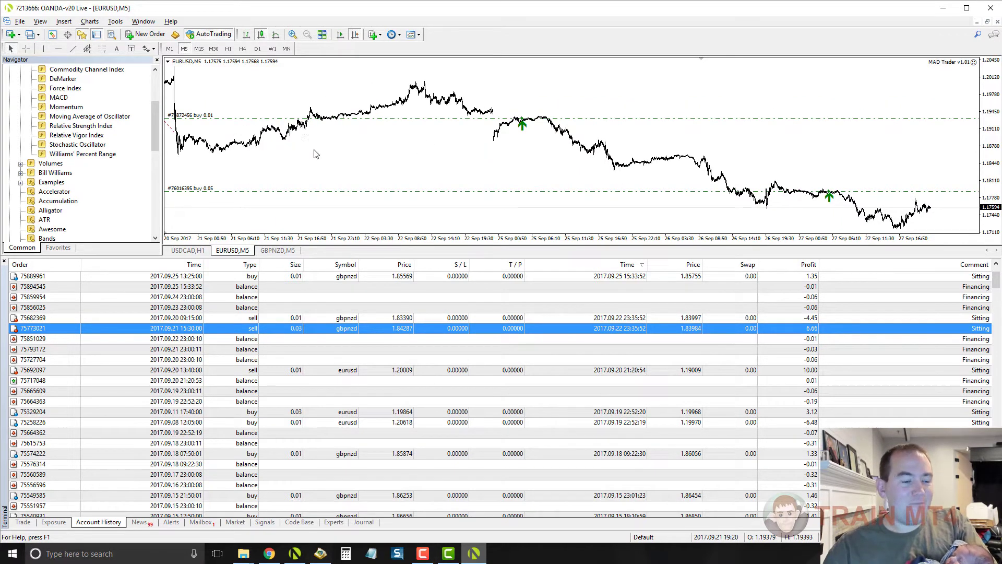
{"action": "scroll", "coordinate": [315, 154], "scroll_direction": "up", "scroll_amount": 10}
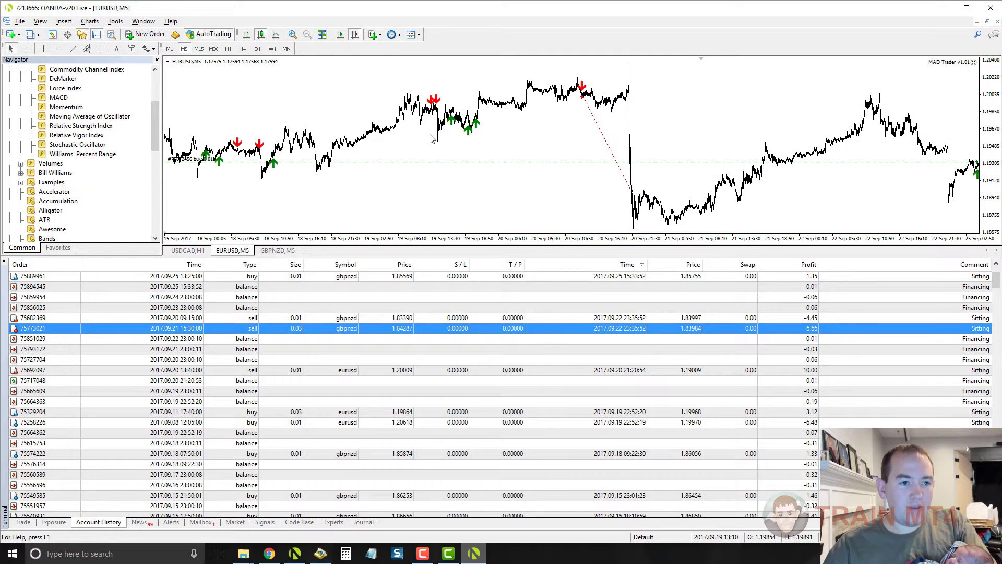
{"action": "scroll", "coordinate": [605, 156], "scroll_direction": "up", "scroll_amount": 7}
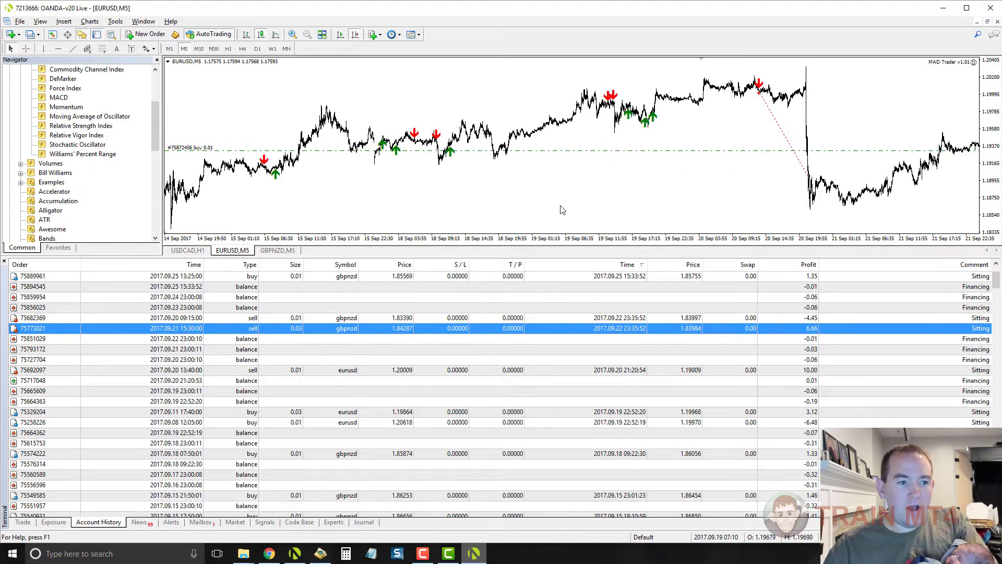
{"action": "left_click_drag", "start_coordinate": [463, 186], "coordinate": [519, 175]}
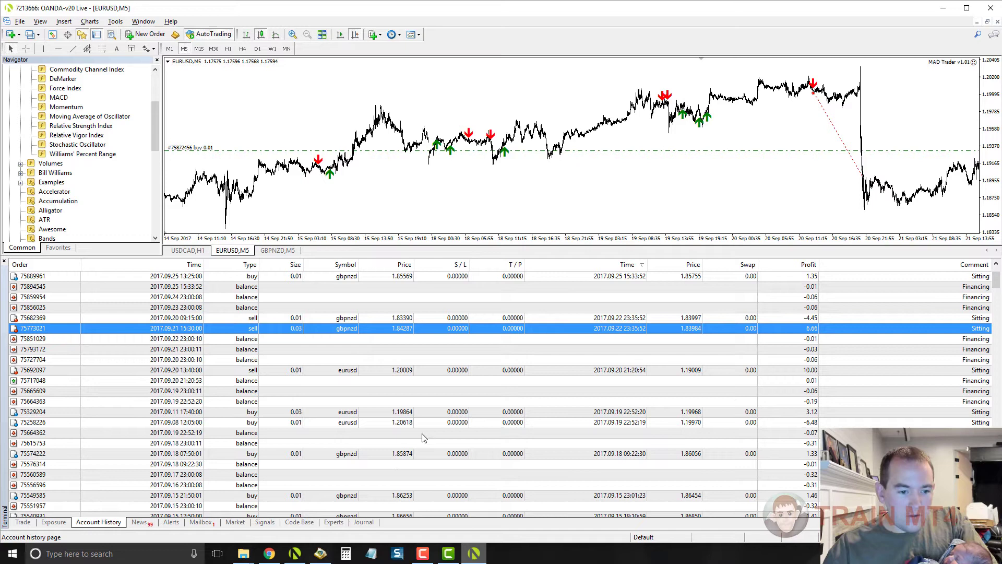
Step: Select the eurusd sell that made 10.00 and the 0.03-lot and 2017.09.08 eurusd buys in history
{"action": "left_click", "coordinate": [803, 370]}
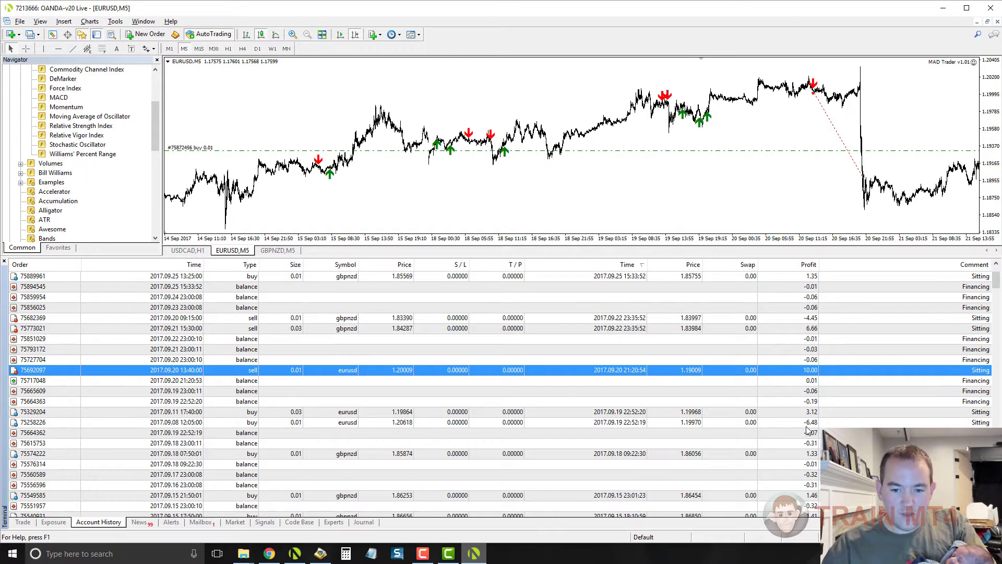
{"action": "left_click", "coordinate": [787, 414]}
{"action": "left_click", "coordinate": [804, 424]}
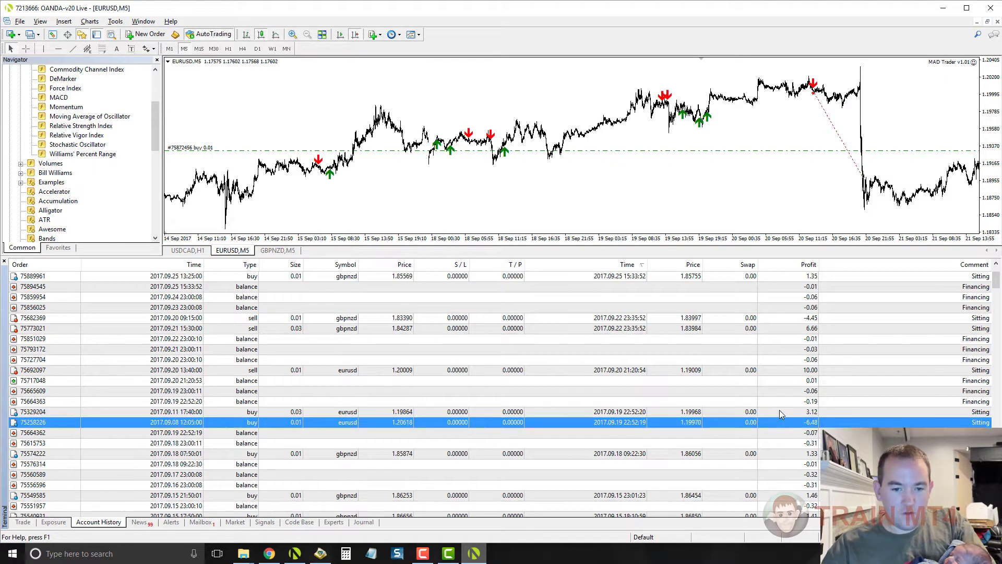
{"action": "left_click", "coordinate": [779, 411]}
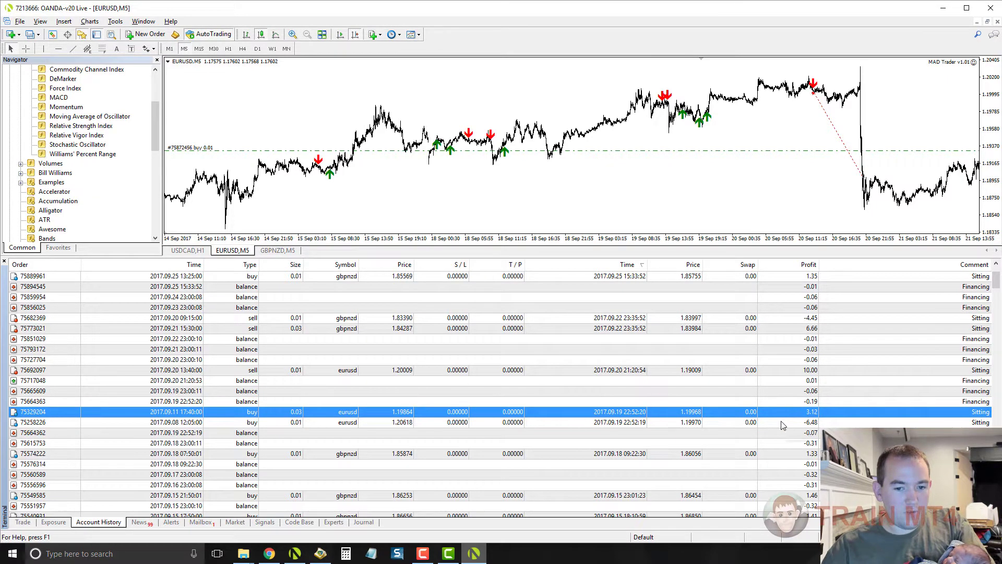
{"action": "left_click", "coordinate": [804, 423]}
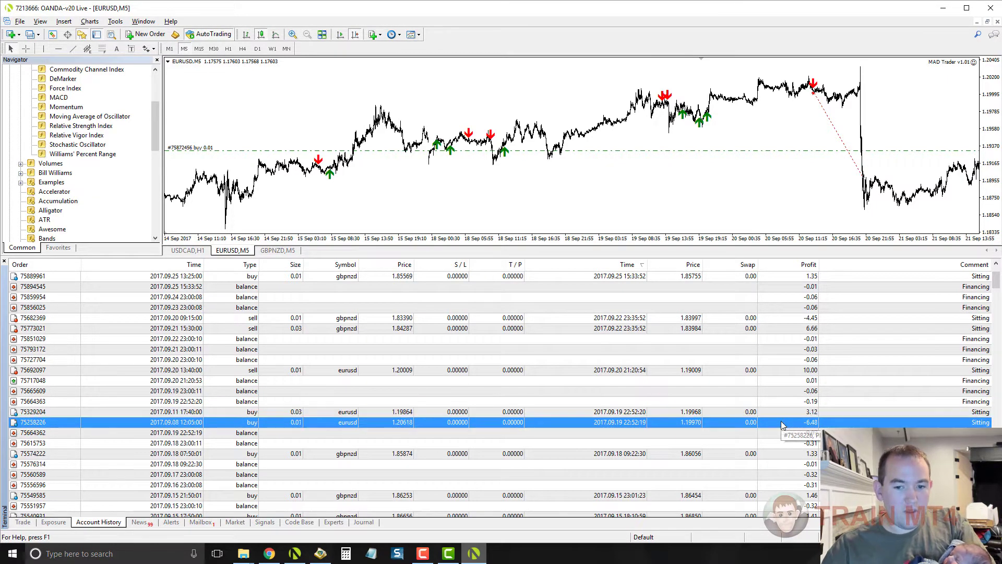
{"action": "left_click", "coordinate": [817, 411]}
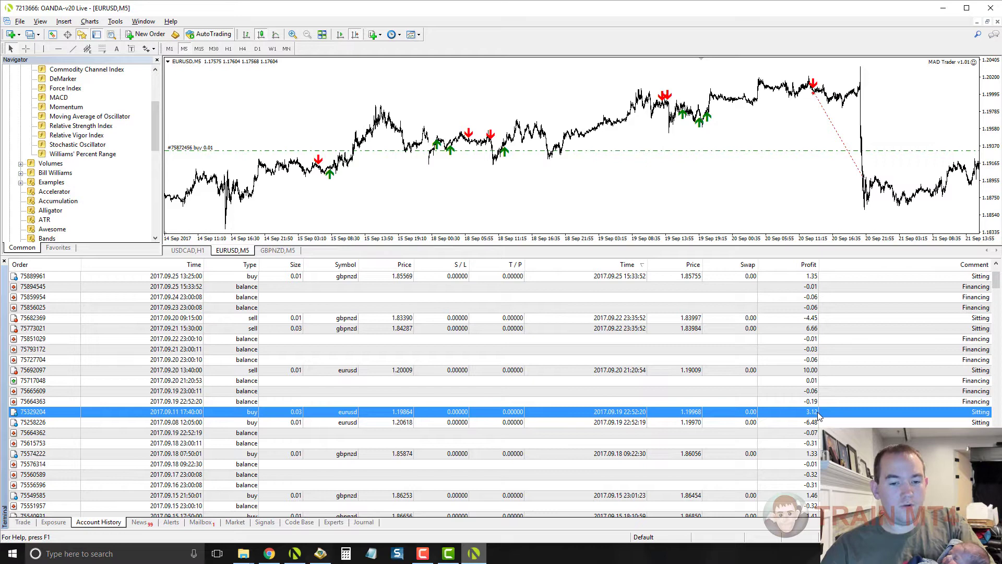
{"action": "left_click", "coordinate": [802, 371]}
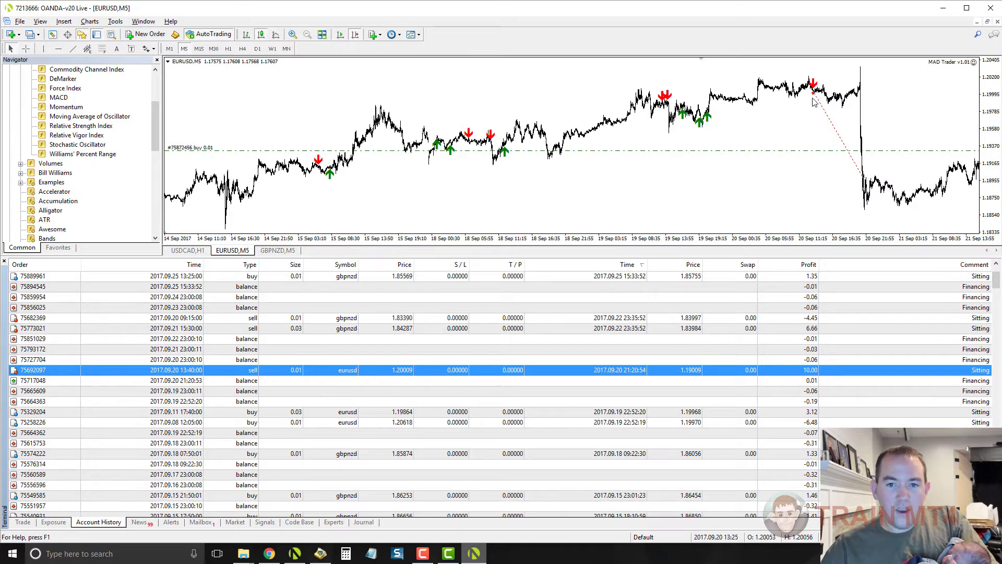
Step: Pan the EURUSD chart forward to the latest 22–27 Sep bars showing the 0.01 and 0.05 lot buys
{"action": "mouse_move", "coordinate": [815, 97]}
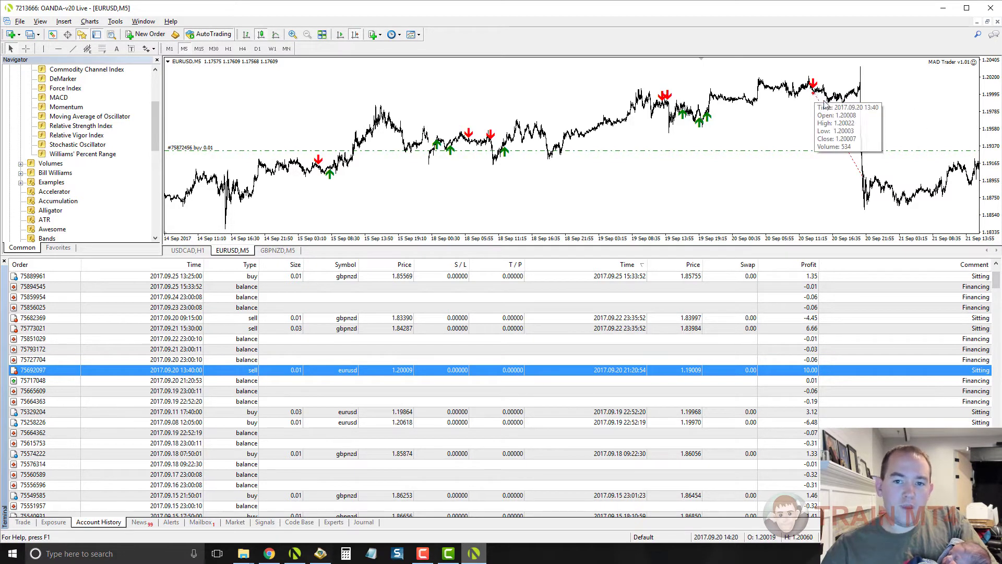
{"action": "scroll", "coordinate": [850, 133], "scroll_direction": "down", "scroll_amount": 10}
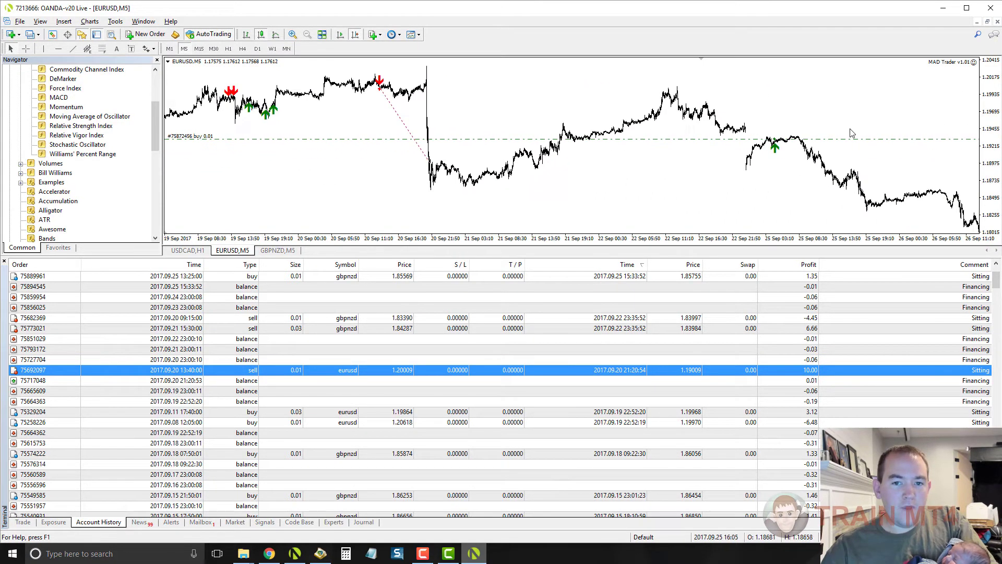
{"action": "left_click_drag", "start_coordinate": [851, 134], "coordinate": [479, 184]}
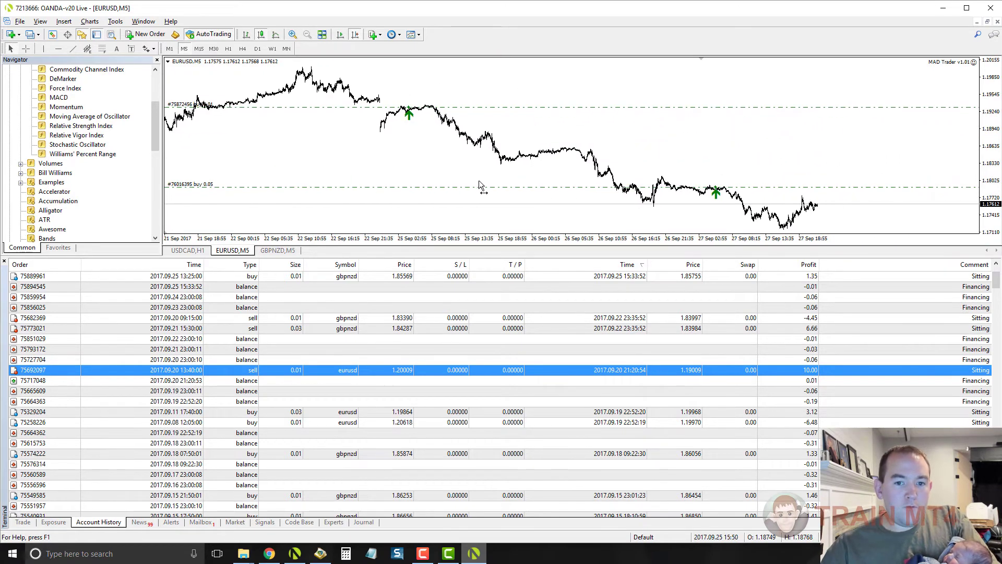
{"action": "left_click_drag", "start_coordinate": [521, 135], "coordinate": [452, 131]}
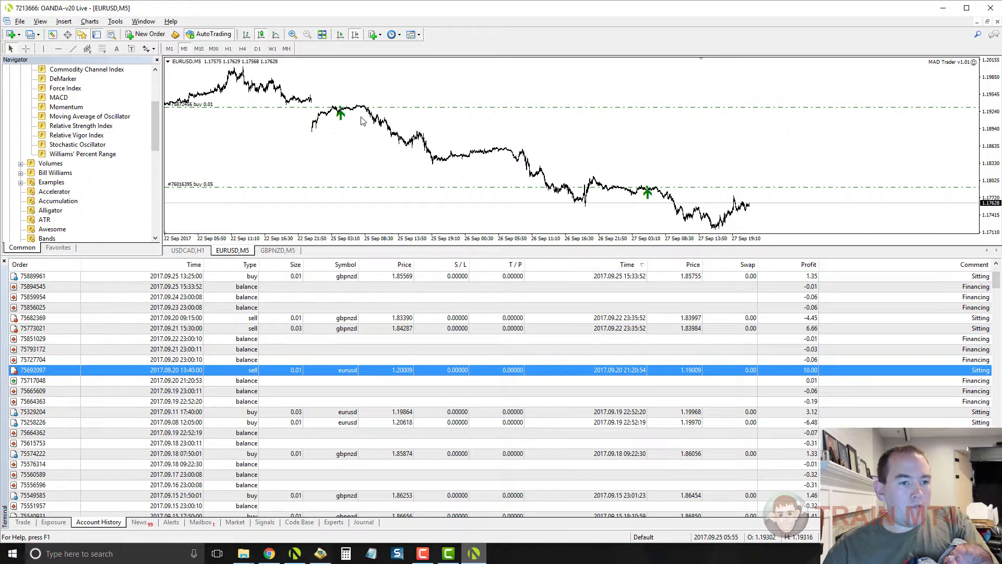
{"action": "scroll", "coordinate": [364, 121], "scroll_direction": "down", "scroll_amount": 3}
{"action": "mouse_move", "coordinate": [309, 113]}
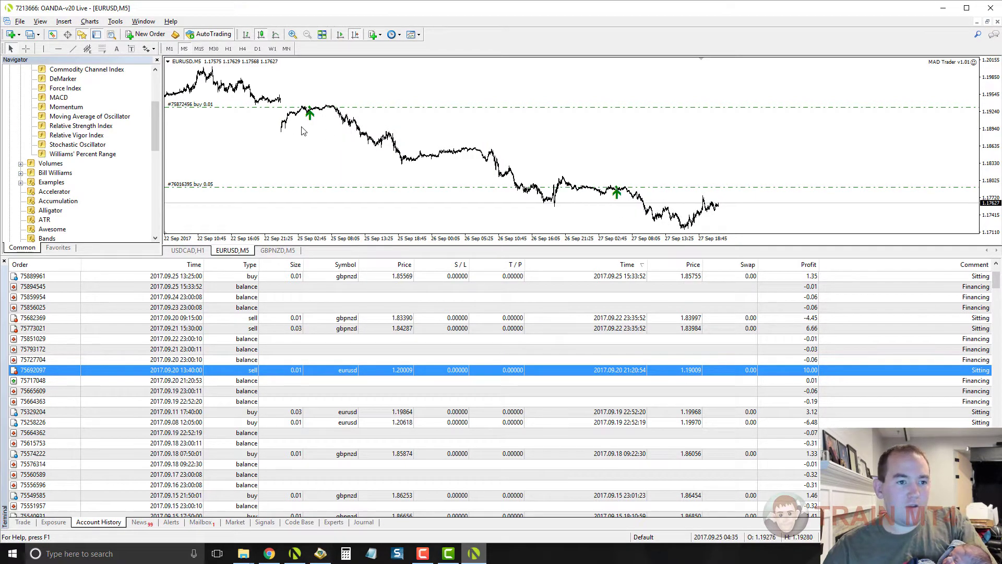
{"action": "scroll", "coordinate": [353, 135], "scroll_direction": "down", "scroll_amount": 2}
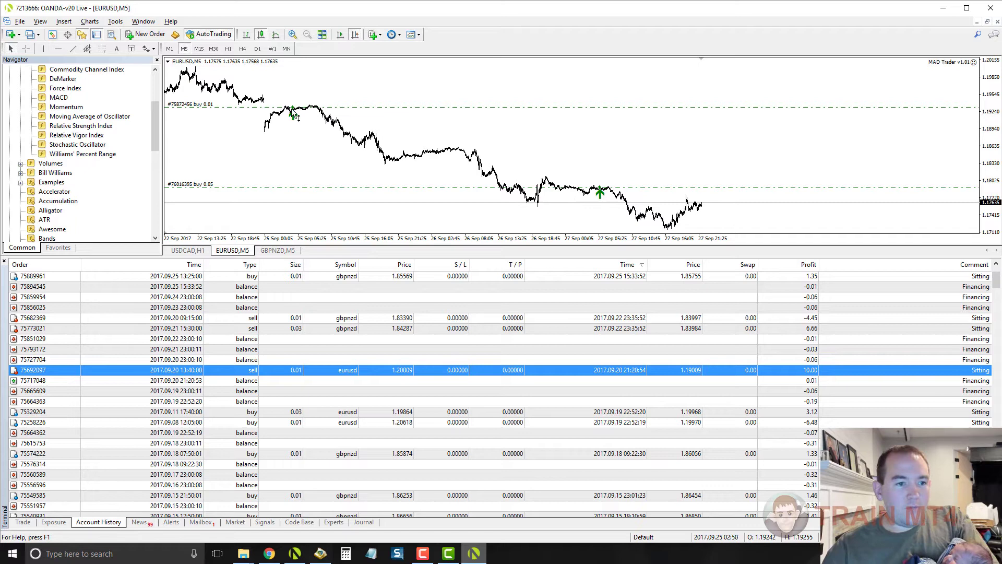
{"action": "left_click_drag", "start_coordinate": [246, 142], "coordinate": [246, 145]}
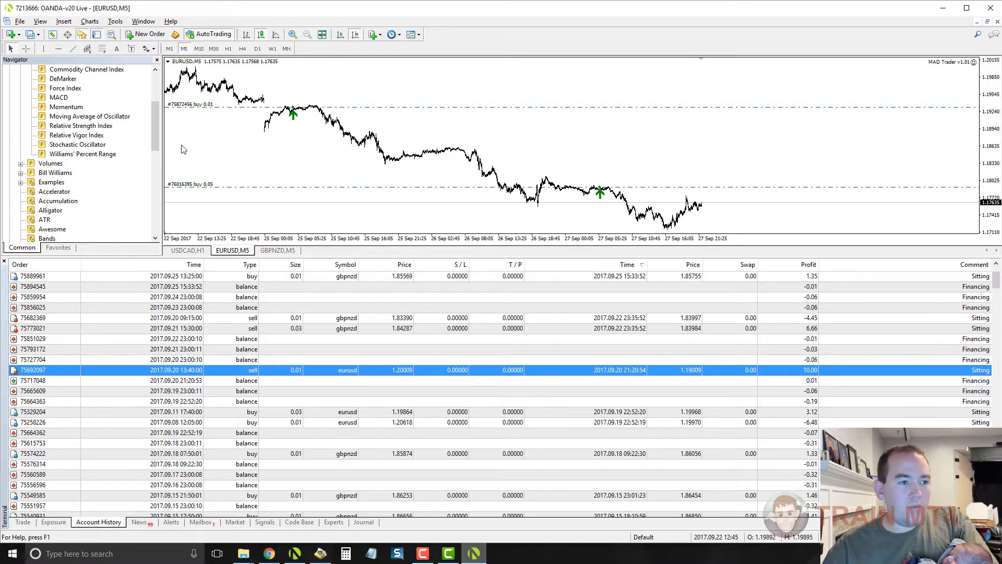
{"action": "scroll", "coordinate": [77, 179], "scroll_direction": "down", "scroll_amount": 3}
{"action": "scroll", "coordinate": [77, 179], "scroll_direction": "down", "scroll_amount": 4}
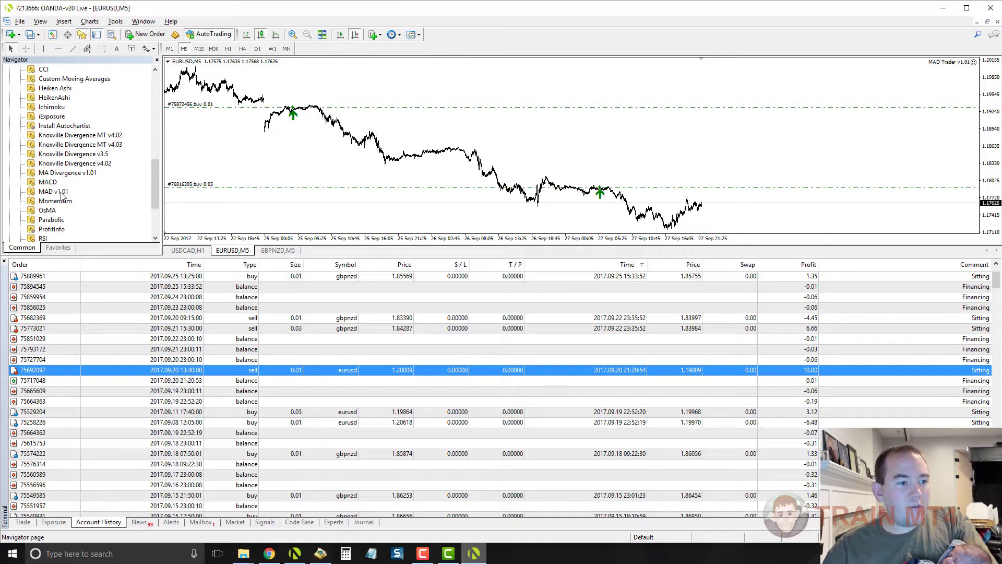
Step: Change the MAD v1.01 inputs to SMA_Cross_Period1 17 and SMA_Cross_Period2 24, and apply
{"action": "right_click", "coordinate": [292, 112]}
{"action": "left_click", "coordinate": [353, 172]}
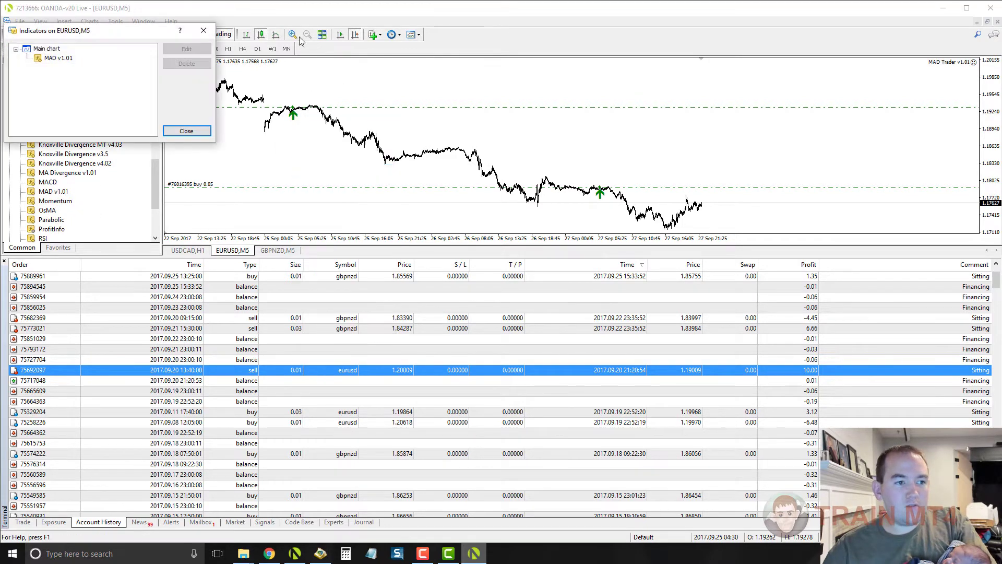
{"action": "double_click", "coordinate": [63, 58]}
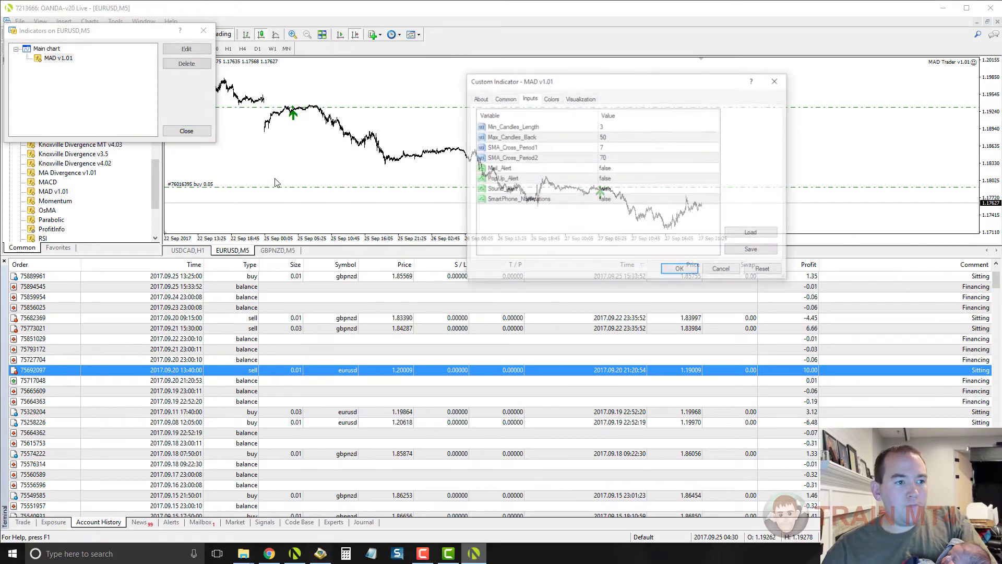
{"action": "double_click", "coordinate": [618, 147]}
{"action": "type", "text": "17"}
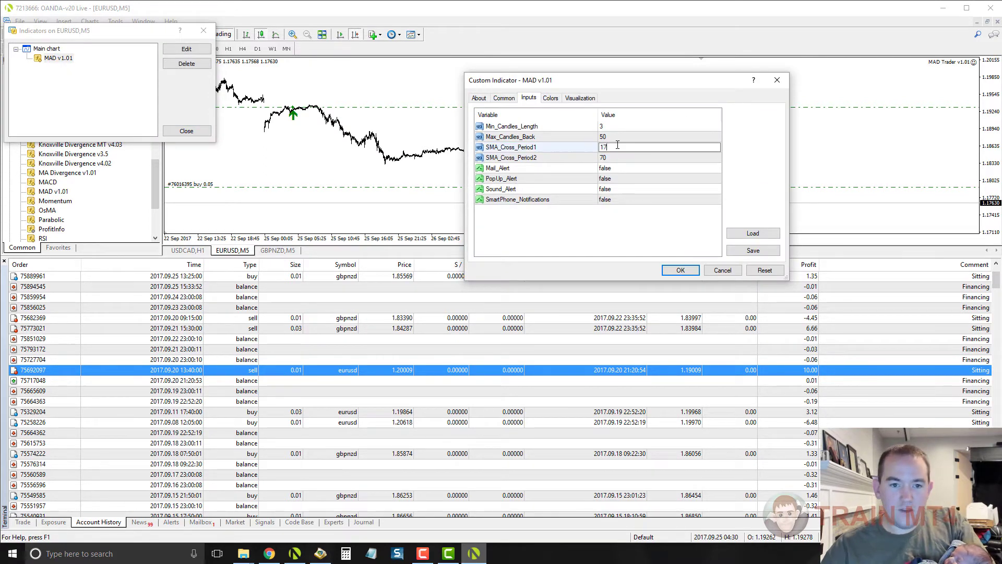
{"action": "double_click", "coordinate": [609, 156]}
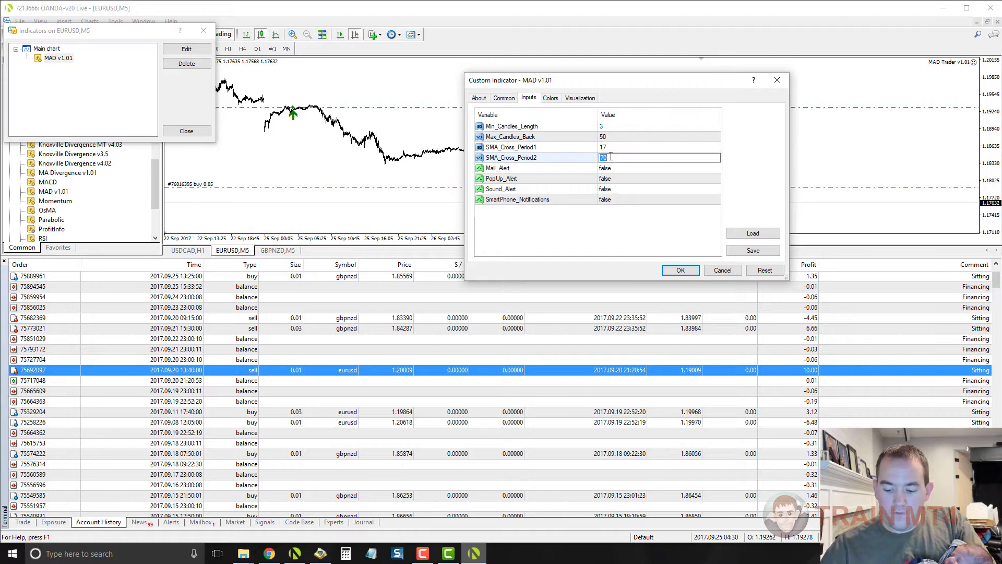
{"action": "type", "text": "24"}
{"action": "left_click", "coordinate": [621, 178]}
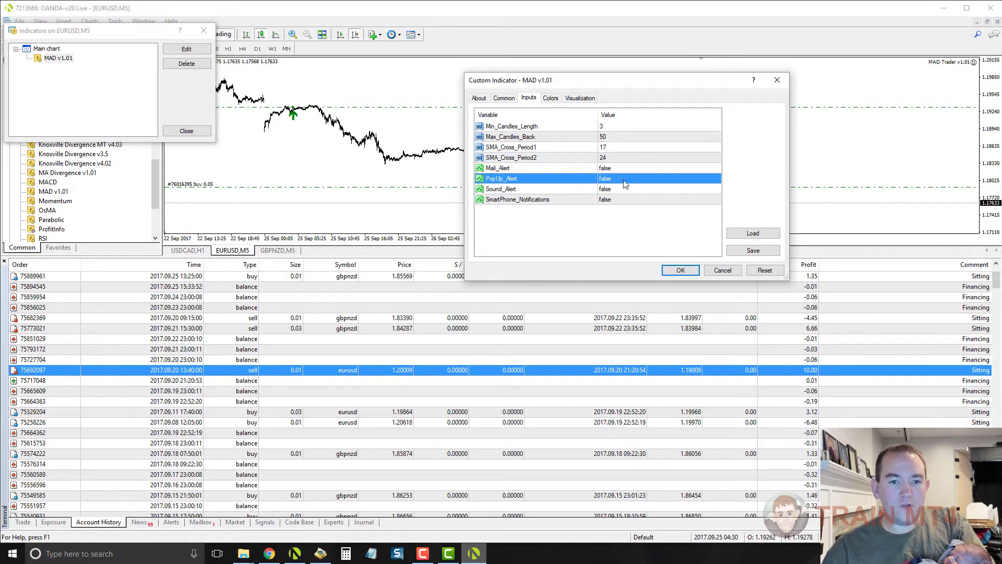
{"action": "left_click", "coordinate": [693, 271]}
Step: Close the indicators list and pan the EURUSD chart back to 19 Sep
{"action": "left_click", "coordinate": [196, 131]}
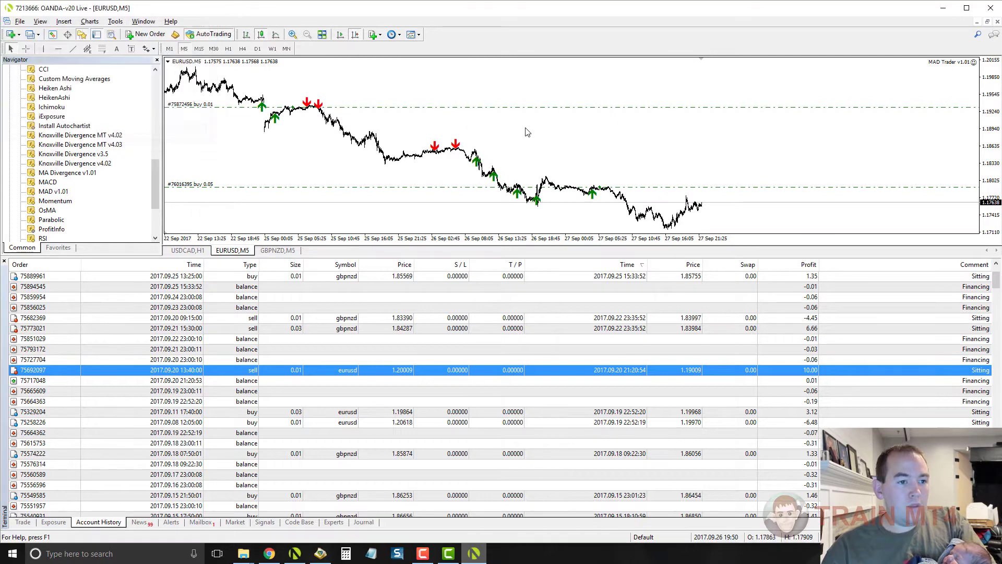
{"action": "left_click_drag", "start_coordinate": [283, 135], "coordinate": [376, 153]}
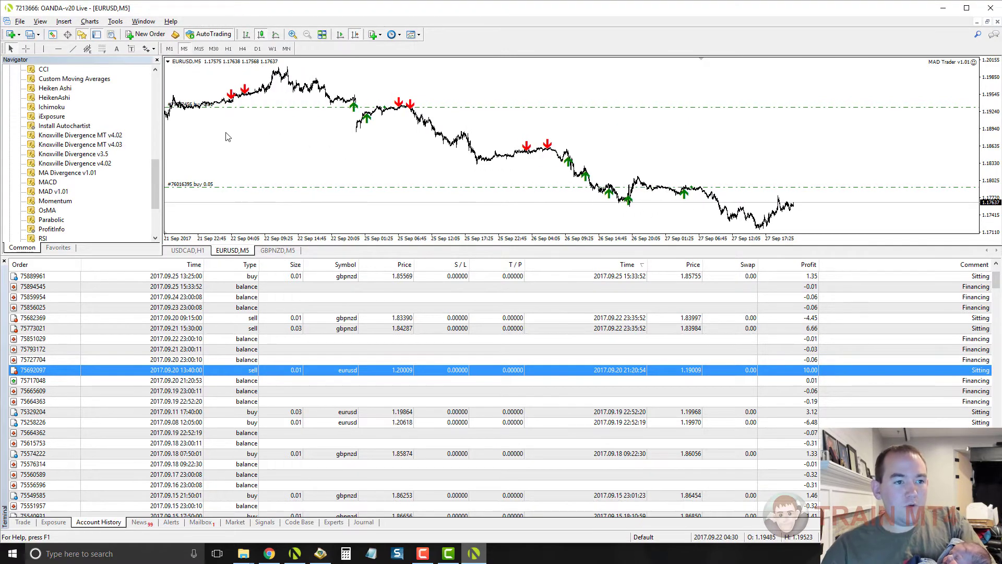
{"action": "left_click_drag", "start_coordinate": [225, 137], "coordinate": [470, 186]}
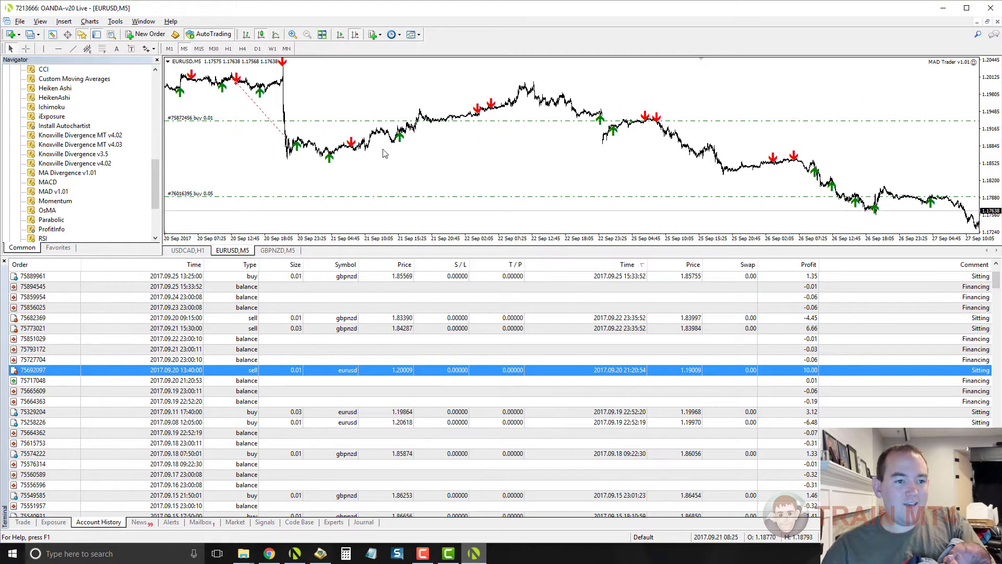
{"action": "left_click_drag", "start_coordinate": [292, 156], "coordinate": [334, 167]}
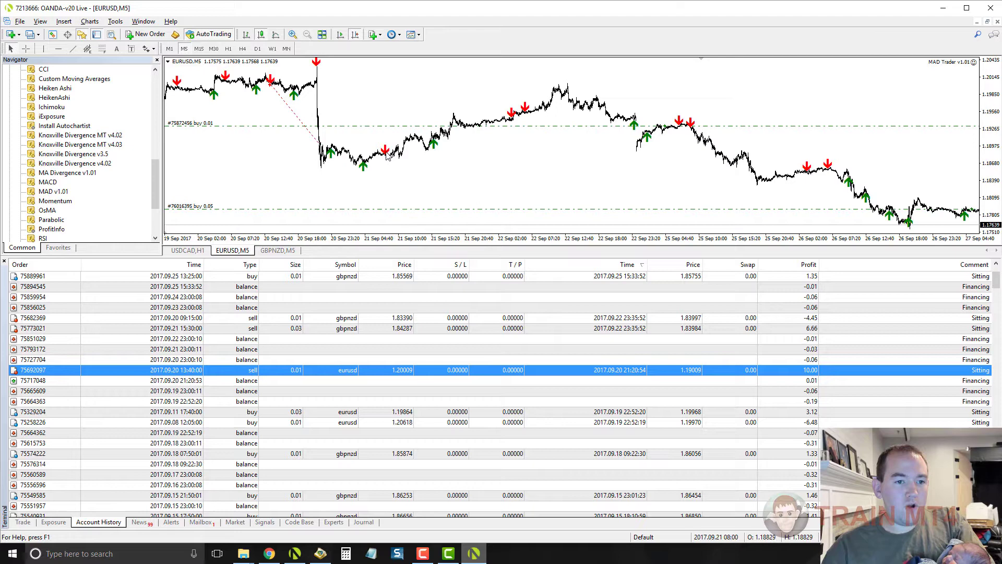
{"action": "mouse_move", "coordinate": [383, 158]}
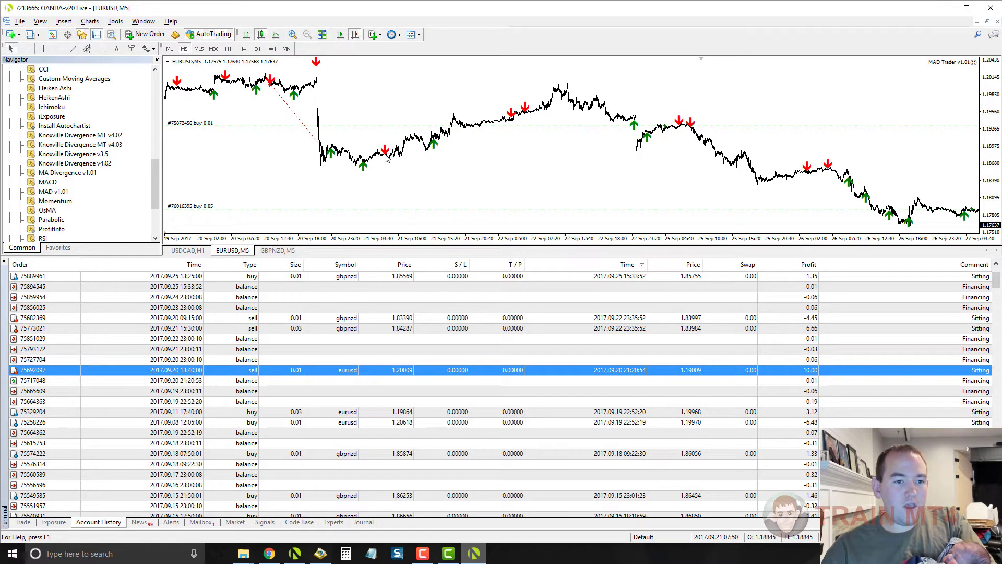
{"action": "mouse_move", "coordinate": [526, 116]}
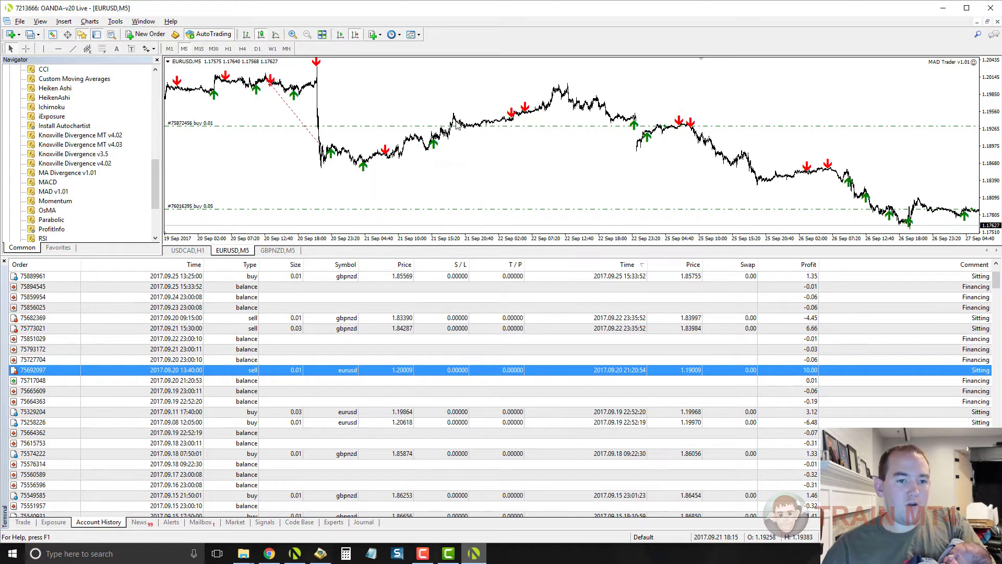
Step: Pan the EURUSD chart forward to the 22–27 Sep bars with the redrawn arrows
{"action": "left_click_drag", "start_coordinate": [456, 125], "coordinate": [376, 105]}
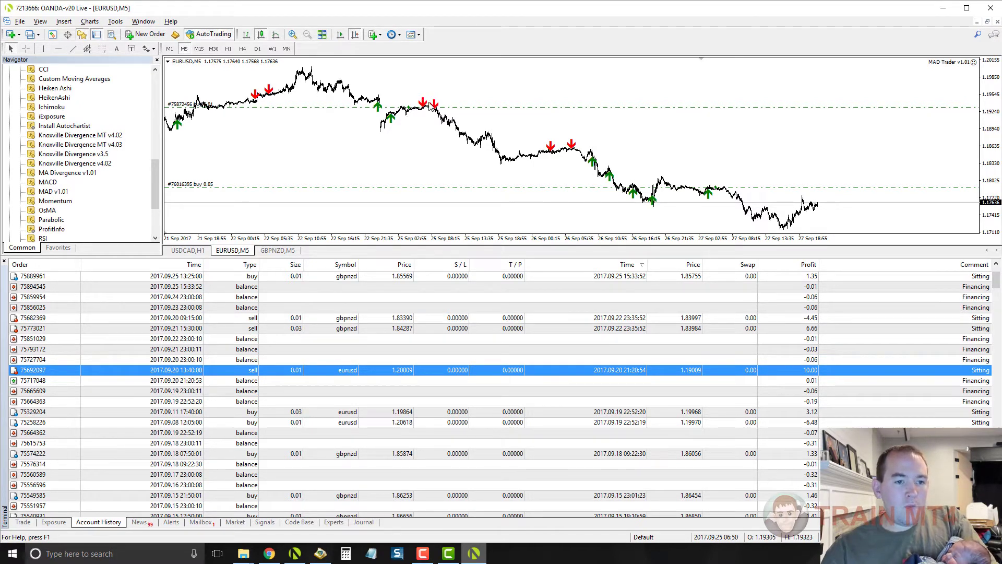
{"action": "left_click_drag", "start_coordinate": [530, 150], "coordinate": [400, 150]}
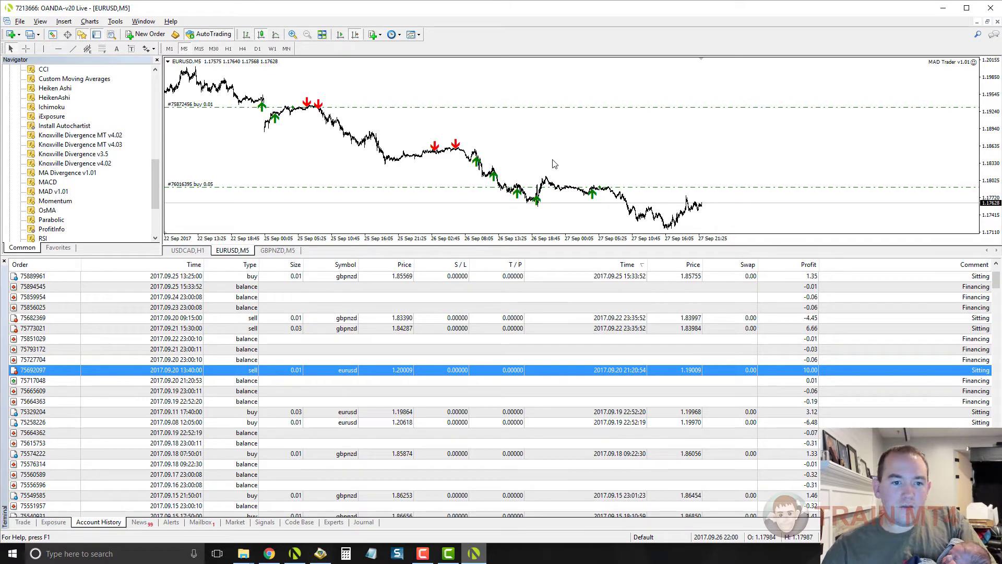
{"action": "left_click_drag", "start_coordinate": [264, 160], "coordinate": [635, 175]}
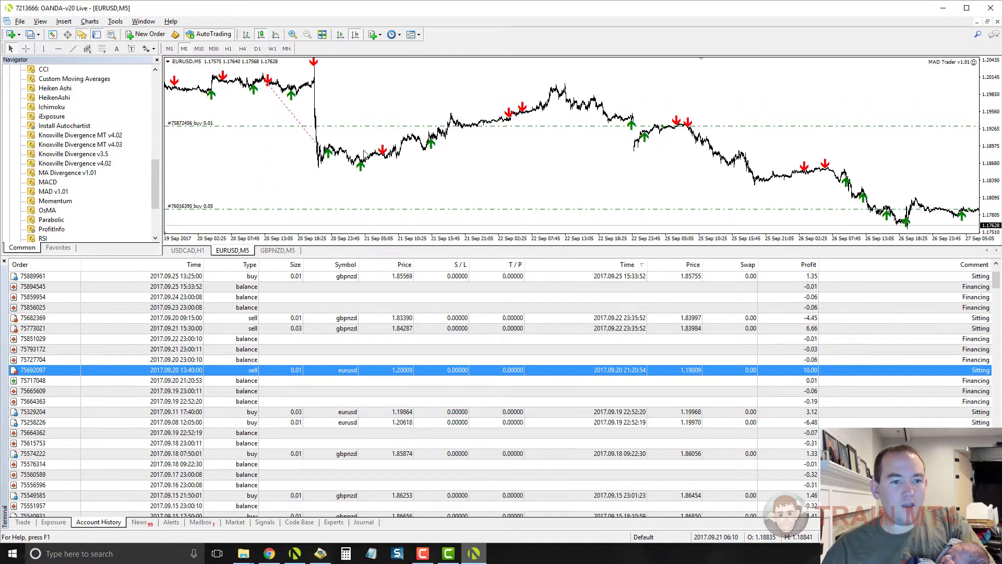
{"action": "left_click_drag", "start_coordinate": [413, 184], "coordinate": [238, 156]}
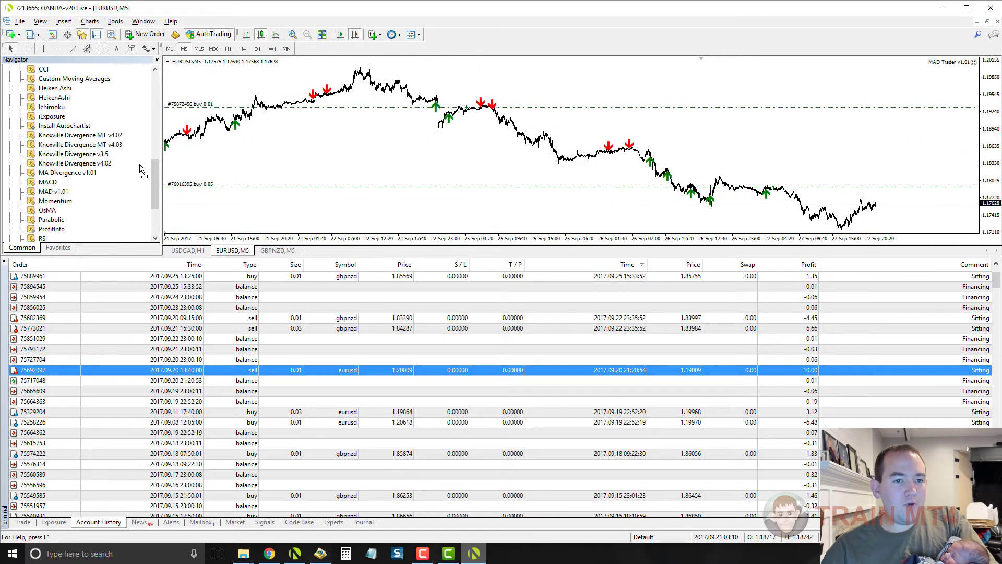
{"action": "left_click_drag", "start_coordinate": [548, 138], "coordinate": [369, 139]}
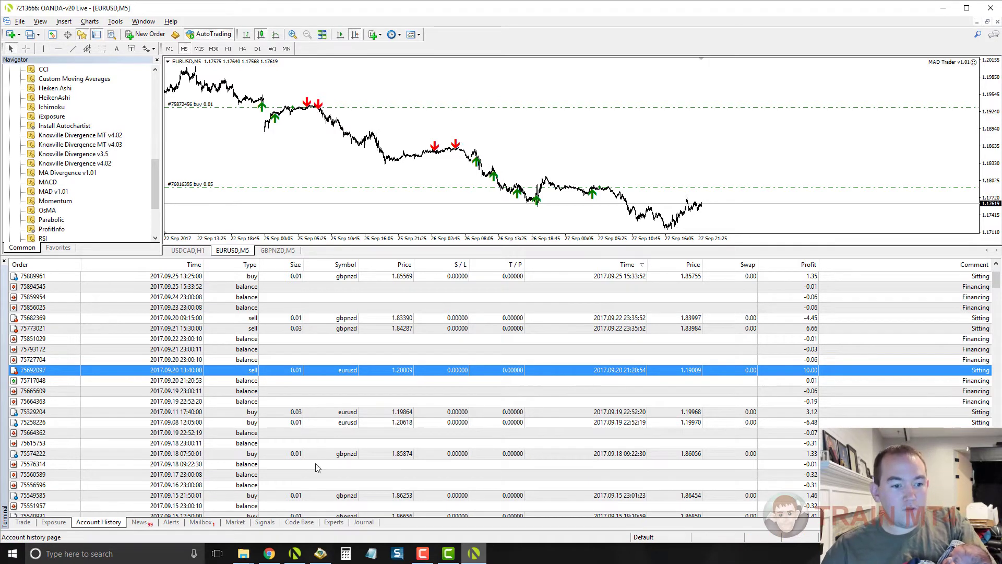
Step: List the four open usdcad and eurusd buy positions with their -301.73 floating loss
{"action": "left_click", "coordinate": [28, 523]}
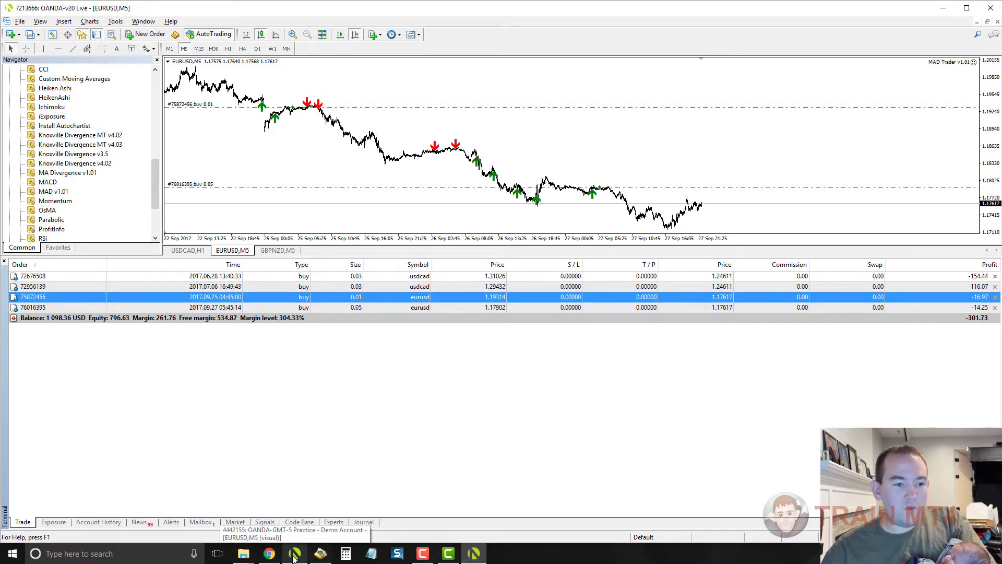
Step: Bring up the demo Strategy Tester EURUSD,M5 chart and move it back to earlier dates
{"action": "left_click", "coordinate": [294, 556]}
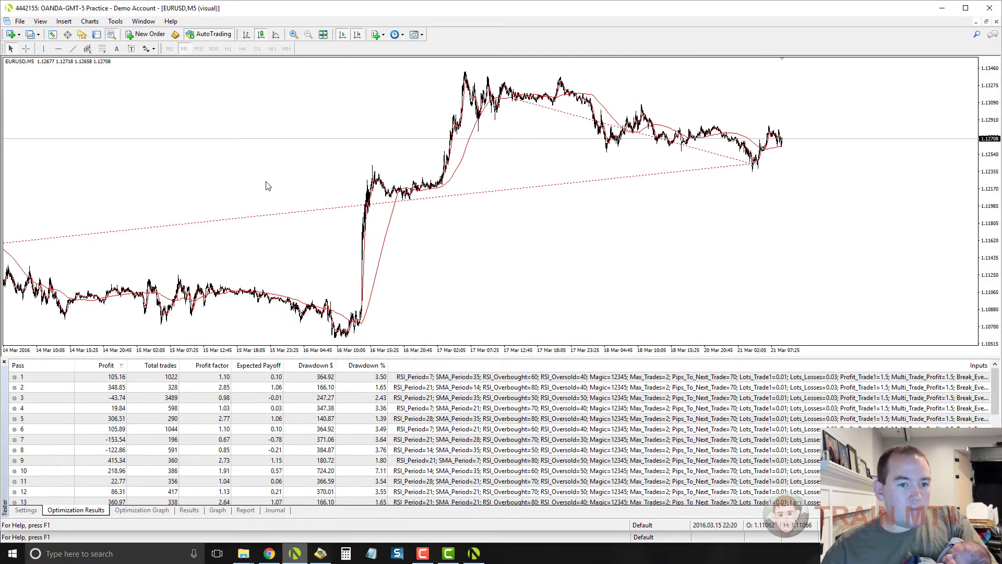
{"action": "left_click_drag", "start_coordinate": [267, 187], "coordinate": [441, 186]}
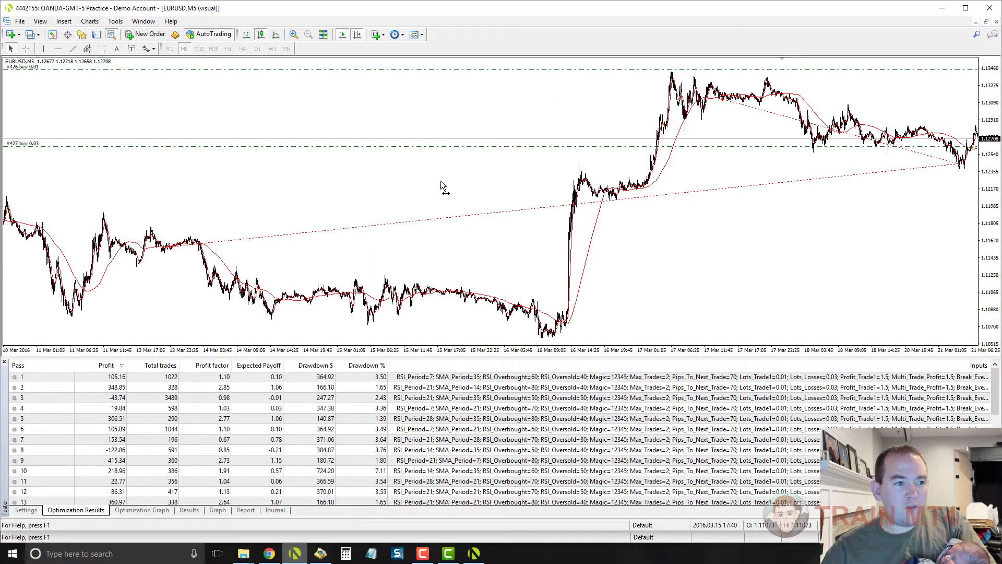
{"action": "left_click_drag", "start_coordinate": [440, 187], "coordinate": [284, 193]}
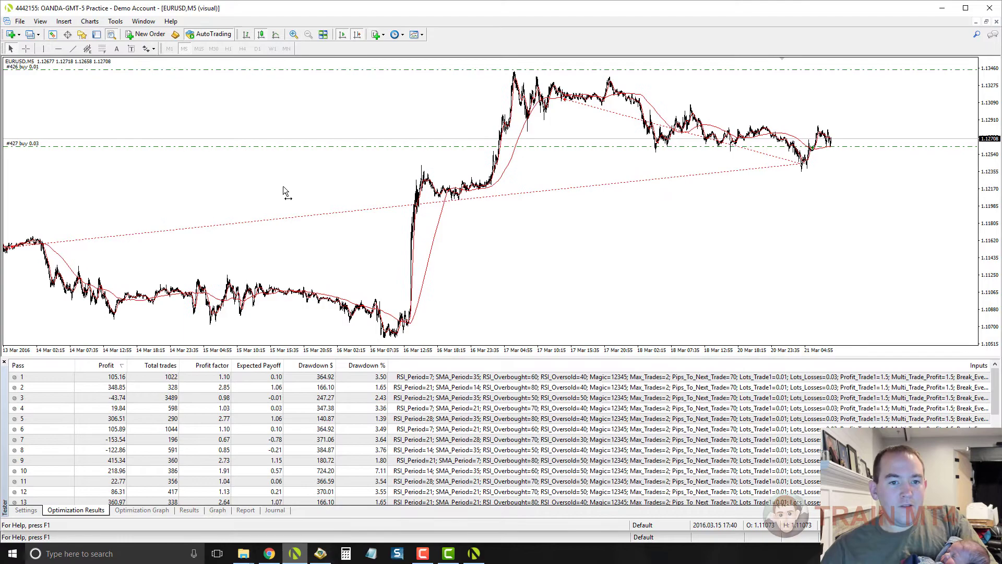
{"action": "scroll", "coordinate": [284, 193], "scroll_direction": "up", "scroll_amount": 5}
{"action": "scroll", "coordinate": [78, 204], "scroll_direction": "up", "scroll_amount": 15}
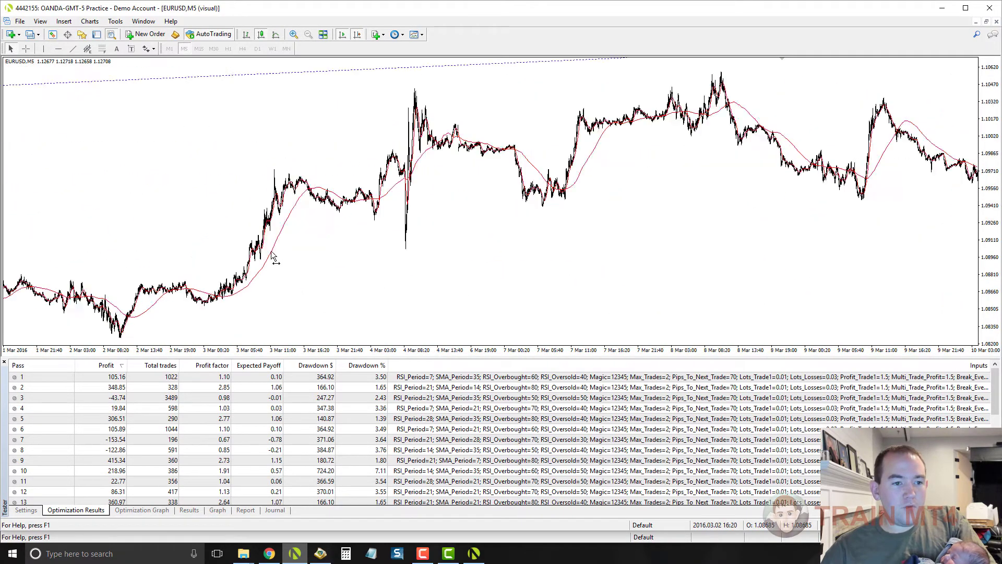
{"action": "scroll", "coordinate": [452, 157], "scroll_direction": "up", "scroll_amount": 8}
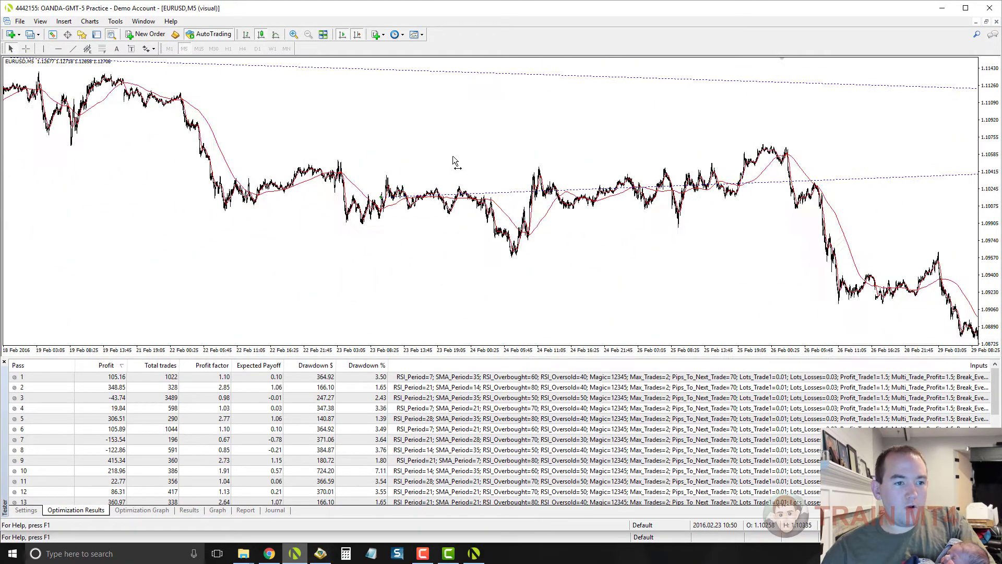
{"action": "scroll", "coordinate": [433, 221], "scroll_direction": "up", "scroll_amount": 3}
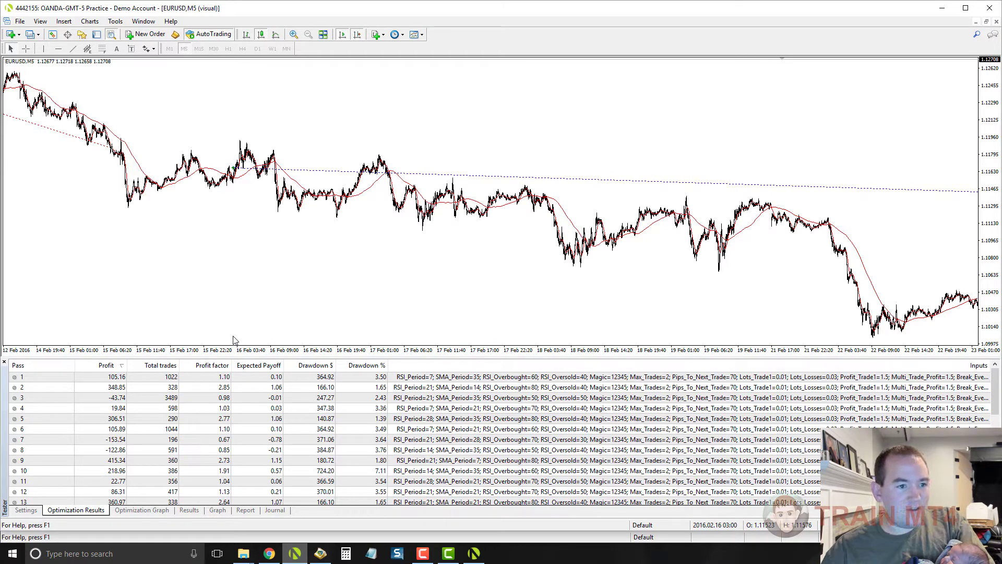
Step: Advance the backtest chart from 15–23 Feb through to the 4–14 Mar order lines
{"action": "left_click_drag", "start_coordinate": [246, 214], "coordinate": [125, 172]}
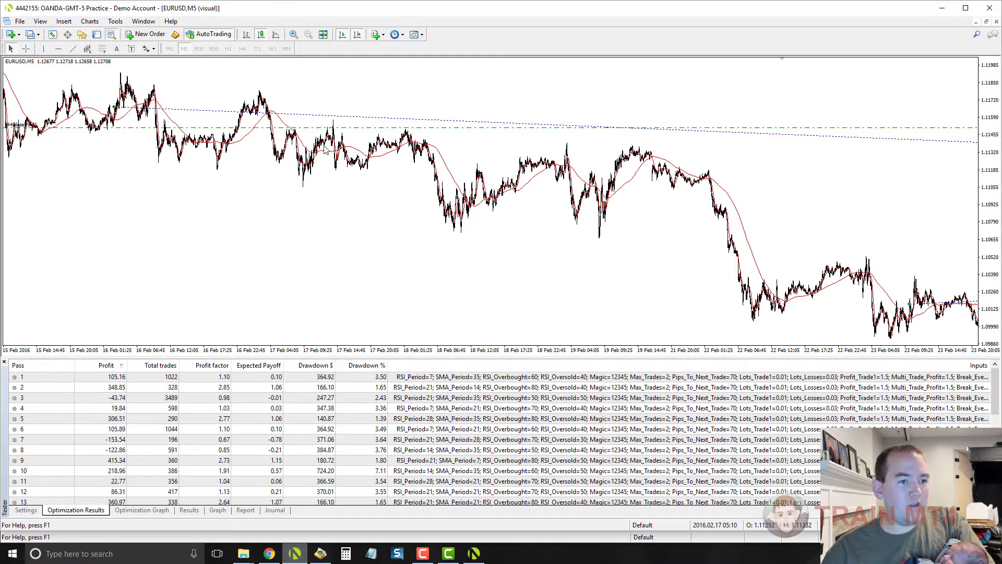
{"action": "left_click_drag", "start_coordinate": [653, 250], "coordinate": [119, 98]}
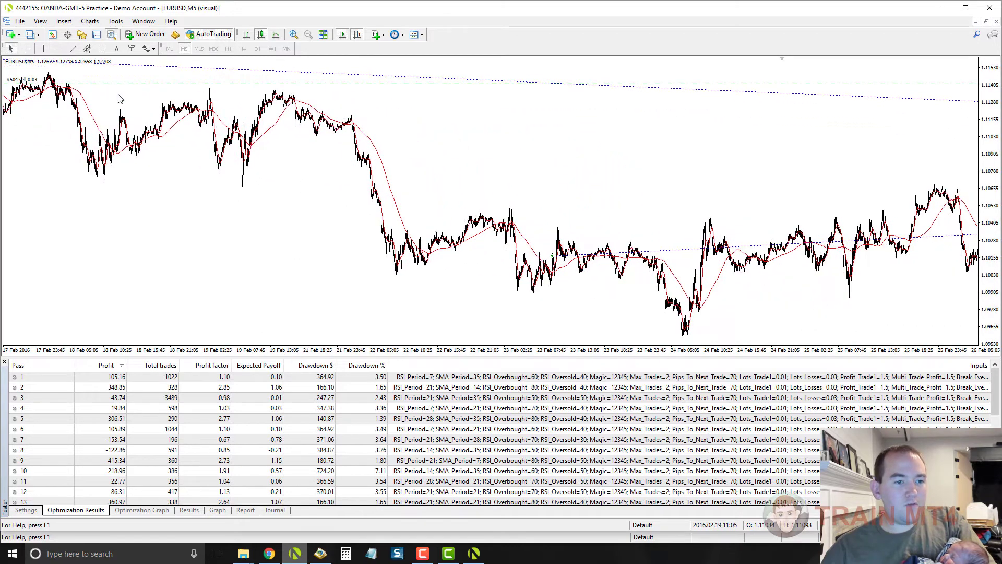
{"action": "left_click_drag", "start_coordinate": [762, 208], "coordinate": [313, 209]}
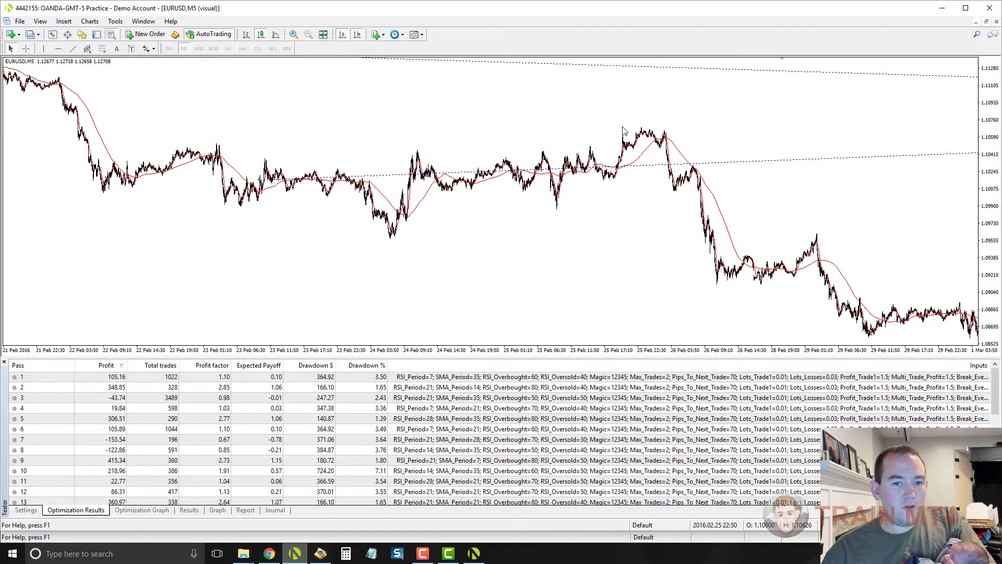
{"action": "left_click_drag", "start_coordinate": [812, 173], "coordinate": [412, 155]}
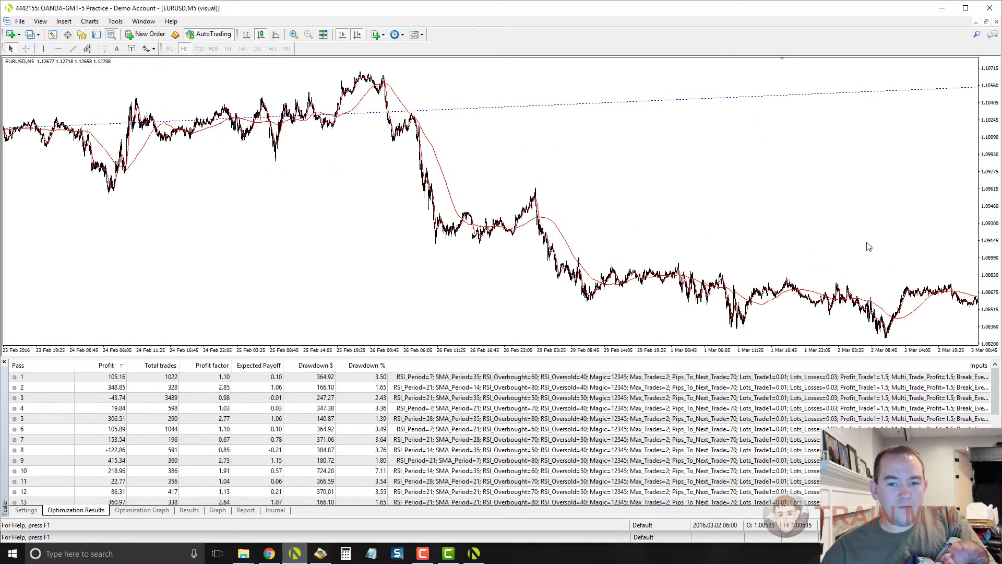
{"action": "left_click_drag", "start_coordinate": [867, 246], "coordinate": [340, 210]}
{"action": "left_click_drag", "start_coordinate": [816, 162], "coordinate": [429, 215]}
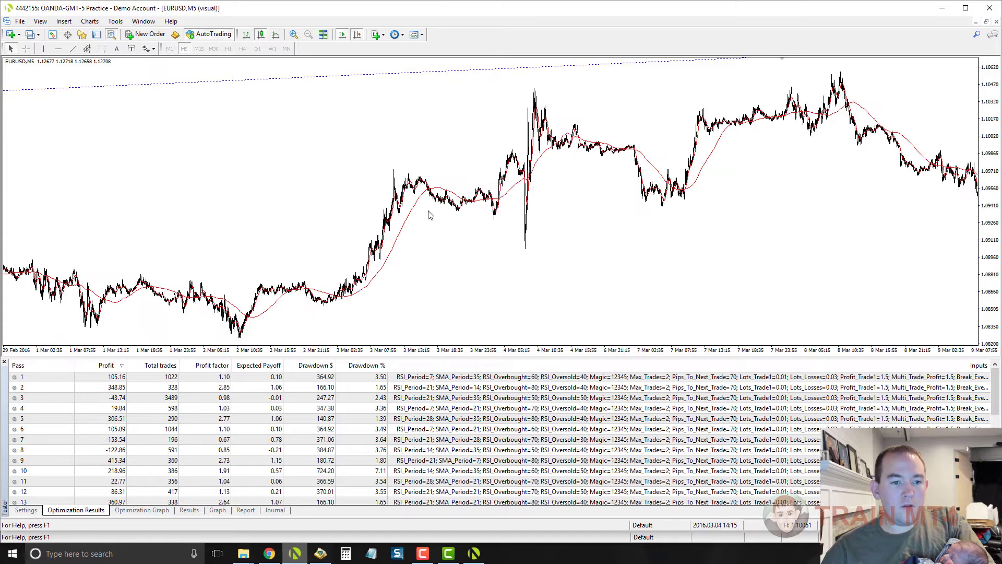
{"action": "left_click_drag", "start_coordinate": [782, 152], "coordinate": [289, 203]}
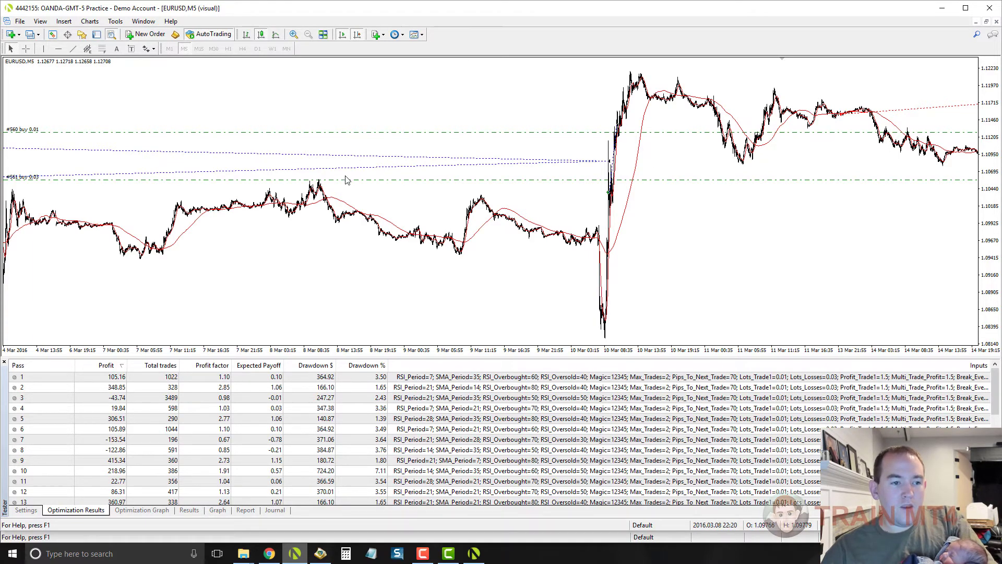
{"action": "scroll", "coordinate": [459, 224], "scroll_direction": "down", "scroll_amount": 5}
{"action": "scroll", "coordinate": [299, 250], "scroll_direction": "down", "scroll_amount": 8}
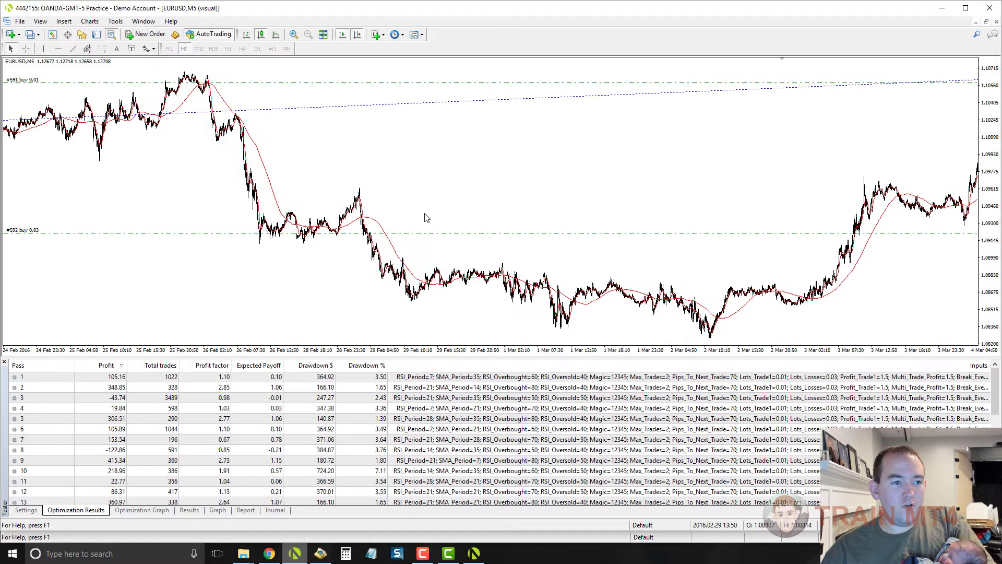
{"action": "scroll", "coordinate": [670, 241], "scroll_direction": "down", "scroll_amount": 8}
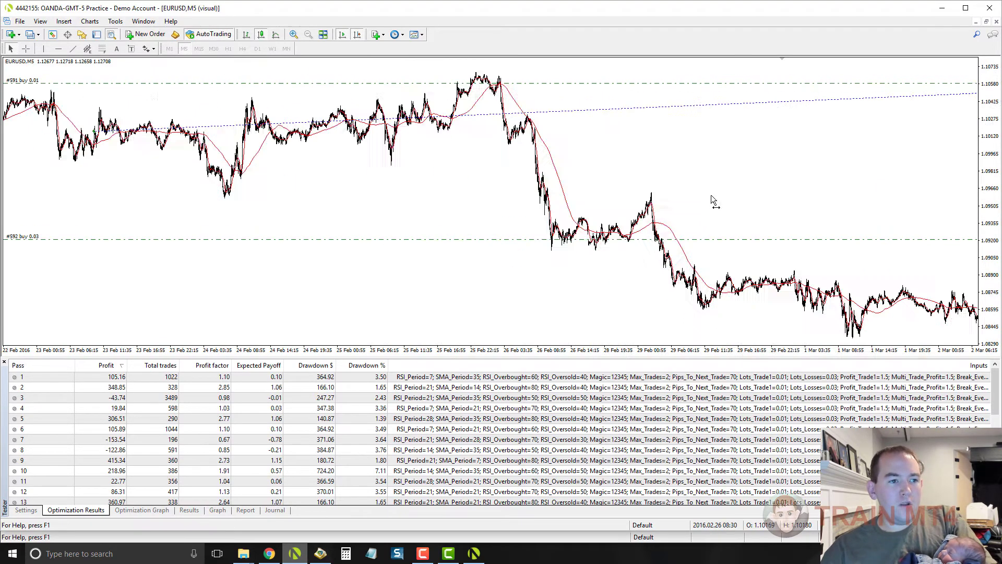
{"action": "scroll", "coordinate": [431, 217], "scroll_direction": "up", "scroll_amount": 10}
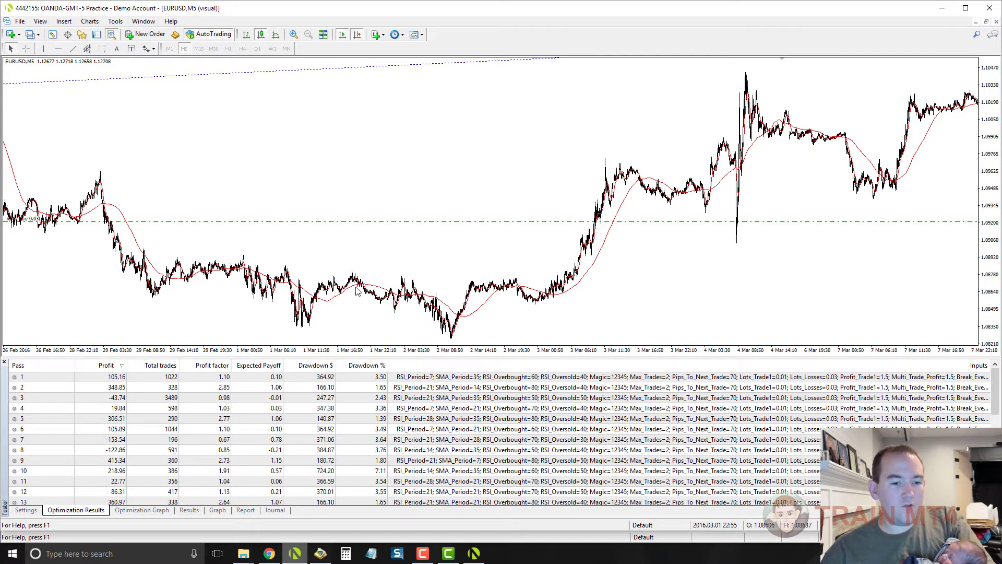
Step: Pan back to mid-February, then forward through March to the latest 14–21 Mar bars
{"action": "left_click_drag", "start_coordinate": [185, 174], "coordinate": [773, 188]}
{"action": "left_click_drag", "start_coordinate": [252, 226], "coordinate": [826, 169]}
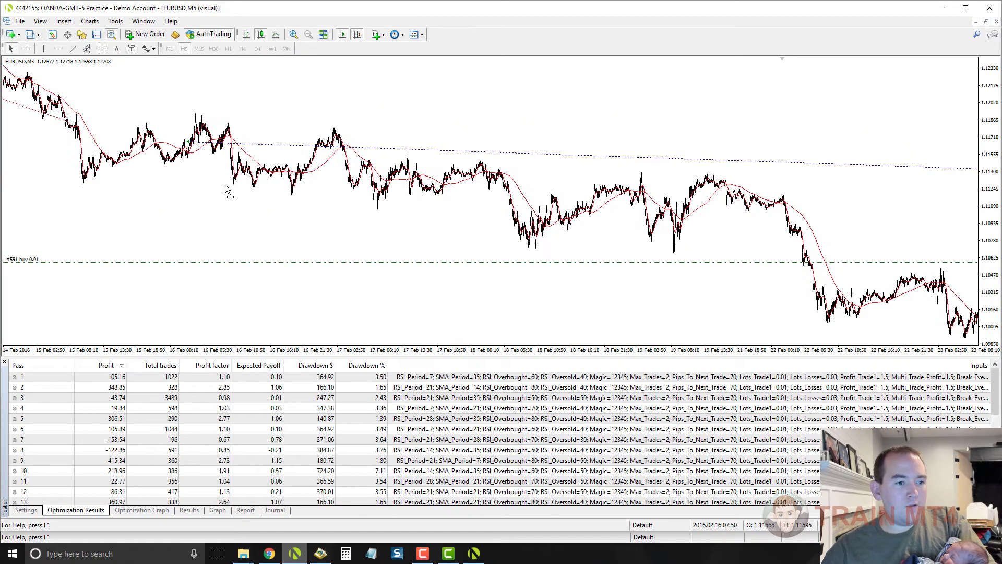
{"action": "left_click_drag", "start_coordinate": [227, 191], "coordinate": [566, 217]}
{"action": "left_click_drag", "start_coordinate": [209, 218], "coordinate": [534, 192]}
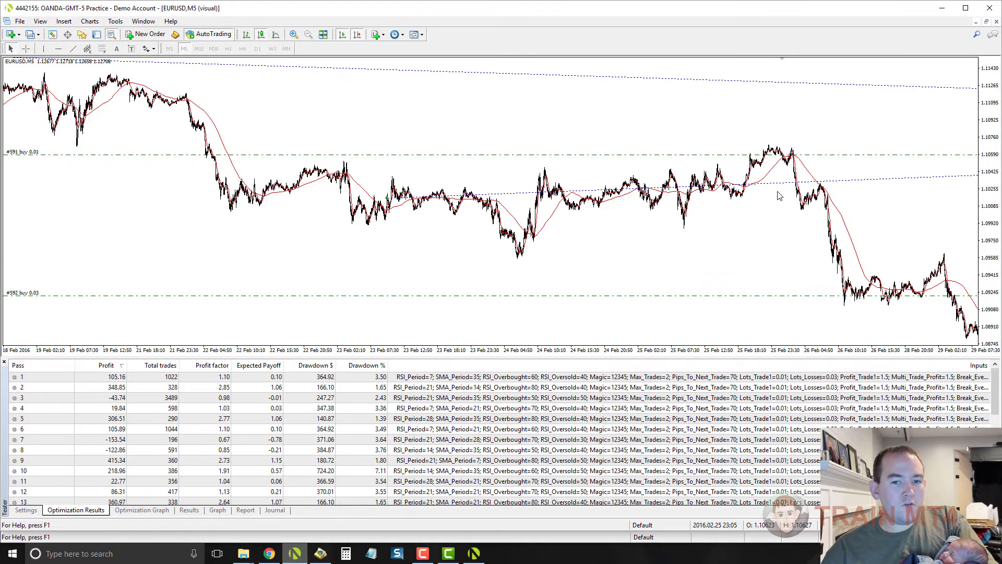
{"action": "left_click_drag", "start_coordinate": [777, 195], "coordinate": [454, 233]}
{"action": "left_click_drag", "start_coordinate": [760, 217], "coordinate": [301, 194]}
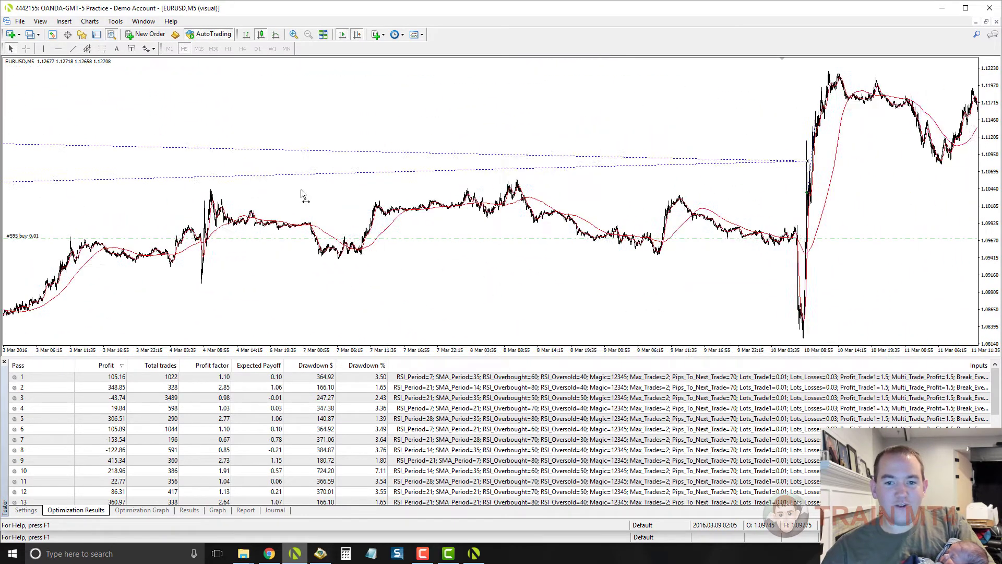
{"action": "left_click_drag", "start_coordinate": [992, 170], "coordinate": [617, 166]}
{"action": "left_click_drag", "start_coordinate": [771, 166], "coordinate": [371, 172]}
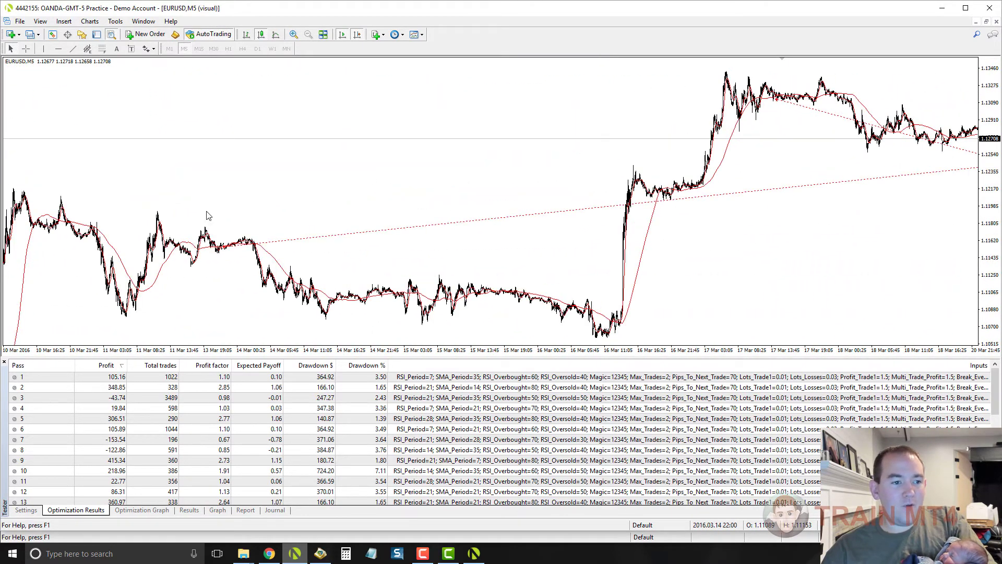
{"action": "left_click_drag", "start_coordinate": [762, 224], "coordinate": [528, 124]}
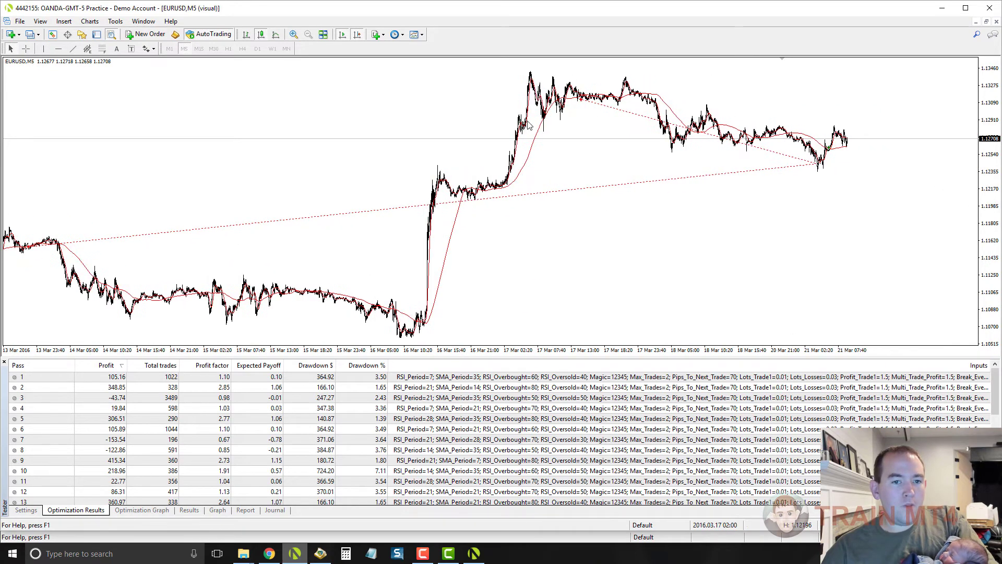
{"action": "left_click_drag", "start_coordinate": [449, 121], "coordinate": [675, 131]}
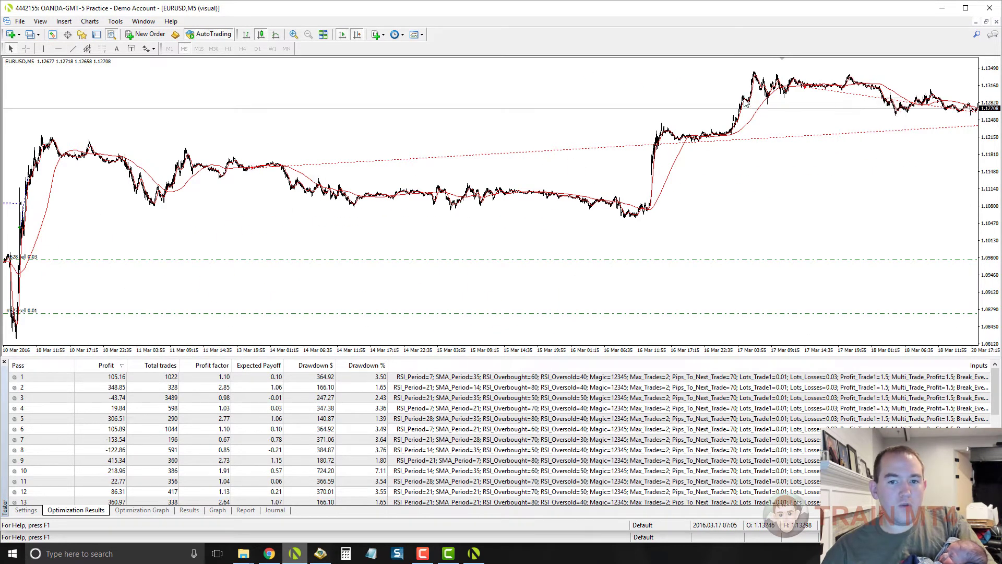
{"action": "left_click_drag", "start_coordinate": [837, 105], "coordinate": [424, 116]}
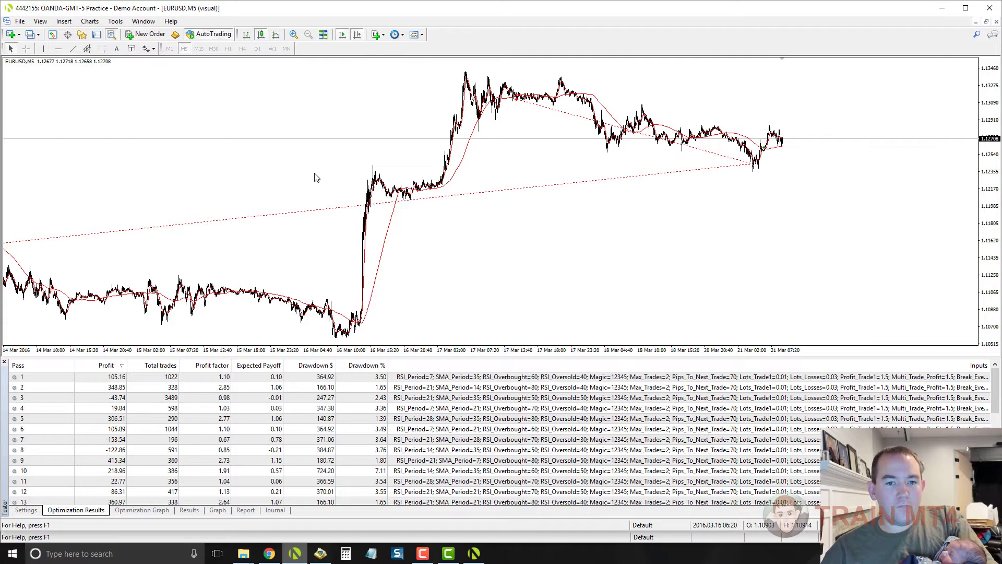
Step: Scroll the backtest chart back to the test start, 29 Dec–8 Jan
{"action": "scroll", "coordinate": [315, 178], "scroll_direction": "down", "scroll_amount": 15}
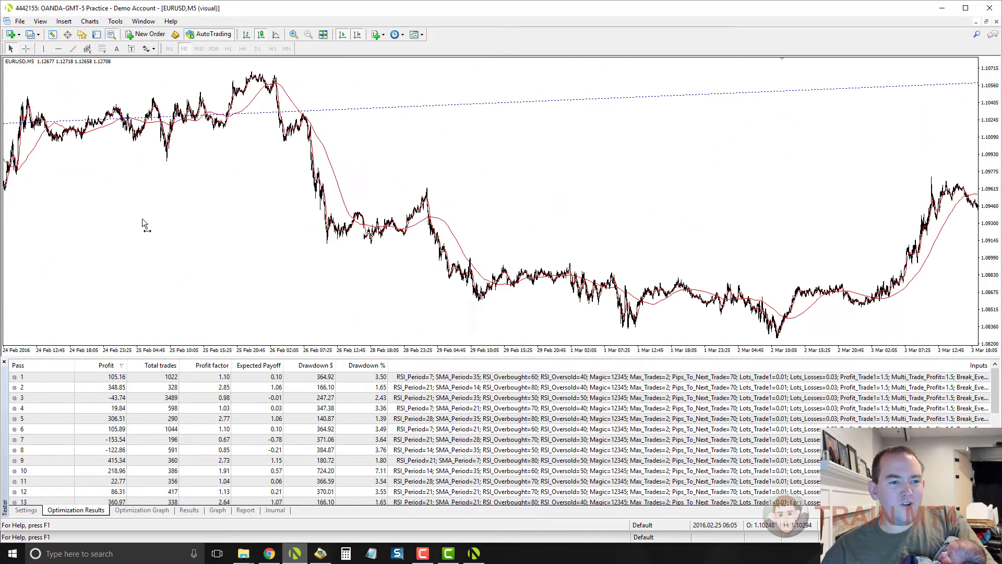
{"action": "scroll", "coordinate": [145, 225], "scroll_direction": "down", "scroll_amount": 15}
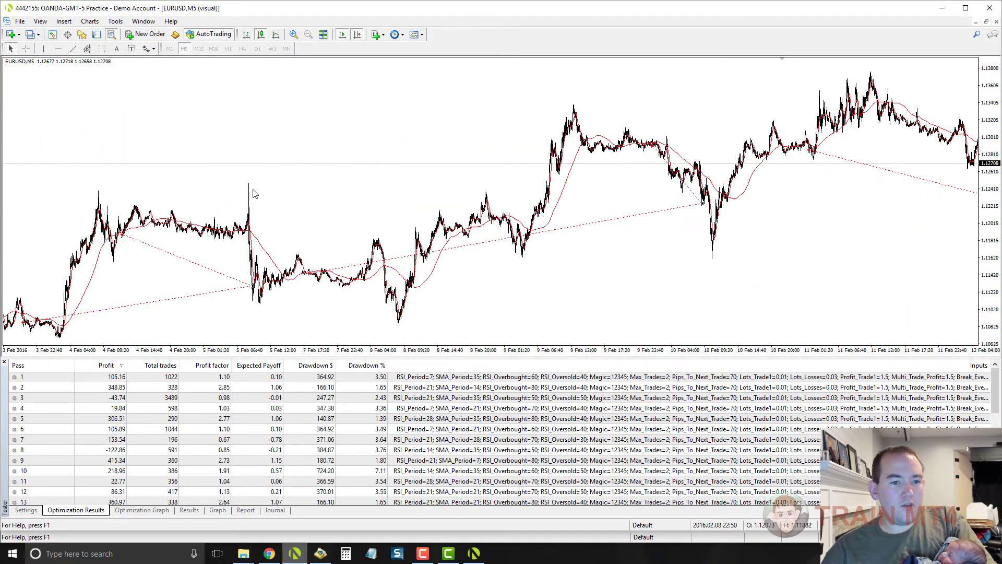
{"action": "scroll", "coordinate": [254, 193], "scroll_direction": "down", "scroll_amount": 15}
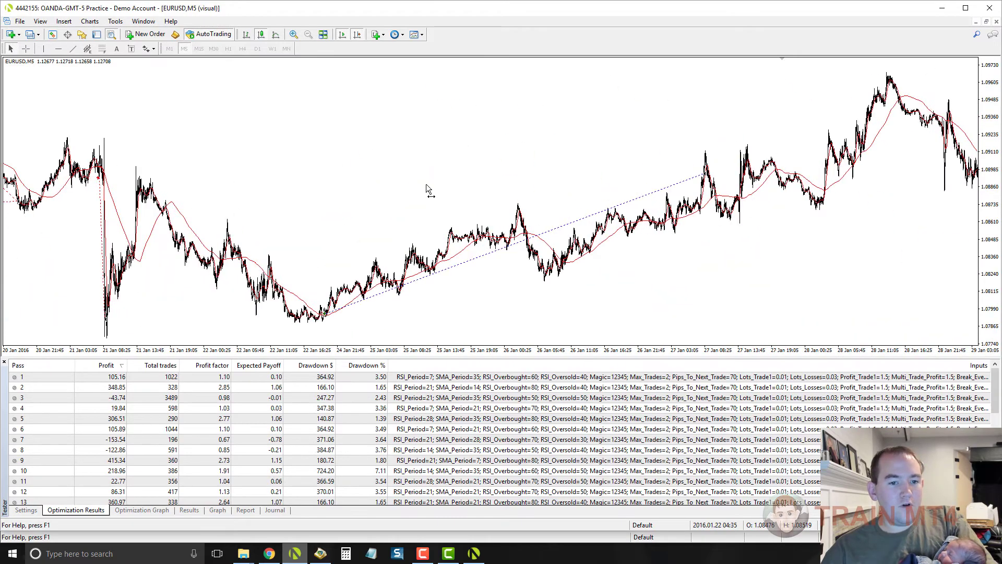
{"action": "scroll", "coordinate": [426, 188], "scroll_direction": "down", "scroll_amount": 10}
{"action": "scroll", "coordinate": [279, 174], "scroll_direction": "down", "scroll_amount": 20}
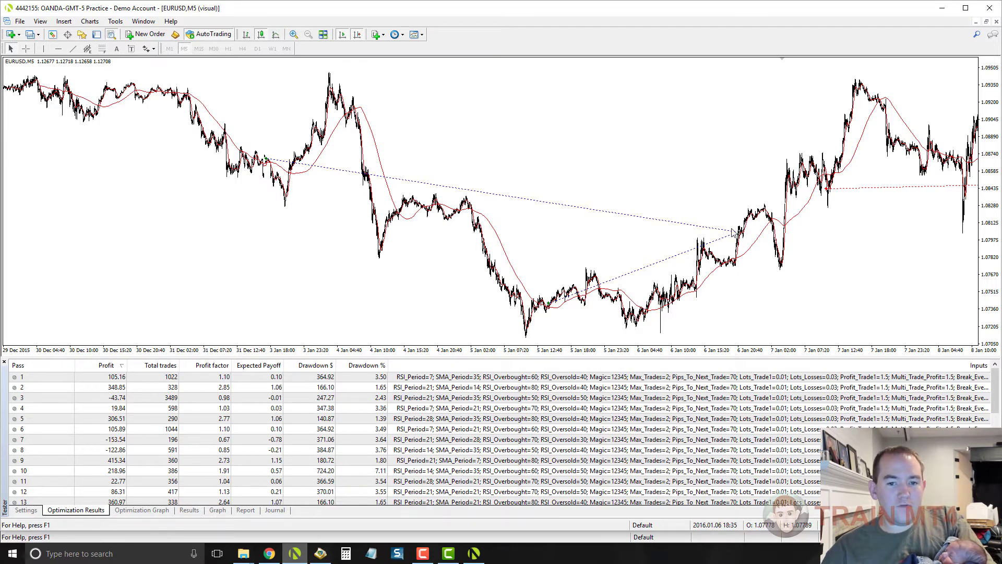
Step: Advance the backtest chart to 3–12 Feb, then move it back to early January
{"action": "left_click_drag", "start_coordinate": [834, 230], "coordinate": [440, 189]}
{"action": "left_click_drag", "start_coordinate": [816, 161], "coordinate": [308, 219]}
{"action": "left_click_drag", "start_coordinate": [694, 188], "coordinate": [204, 238]}
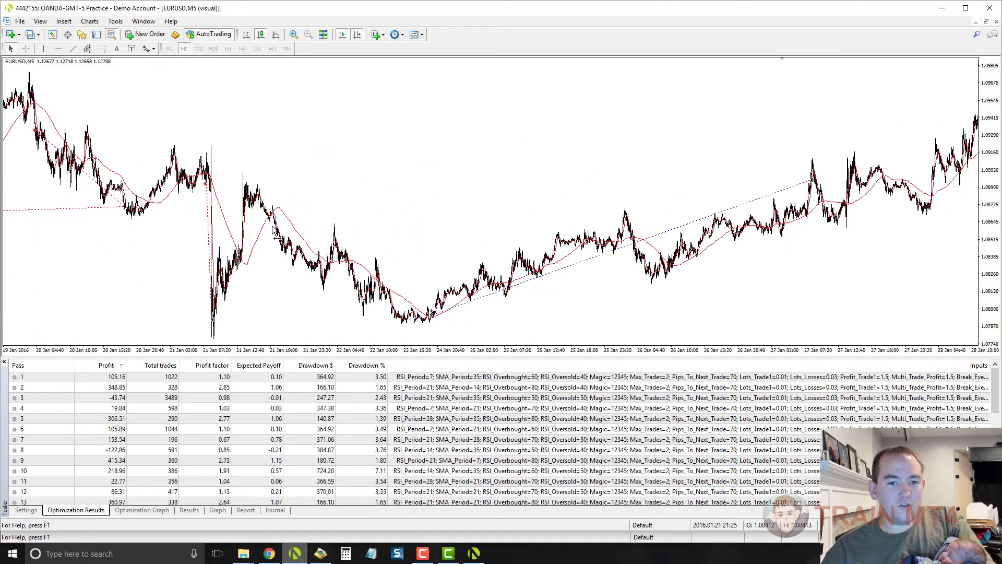
{"action": "left_click_drag", "start_coordinate": [783, 140], "coordinate": [186, 240]}
{"action": "left_click_drag", "start_coordinate": [726, 172], "coordinate": [407, 224]}
{"action": "left_click_drag", "start_coordinate": [835, 198], "coordinate": [267, 191]}
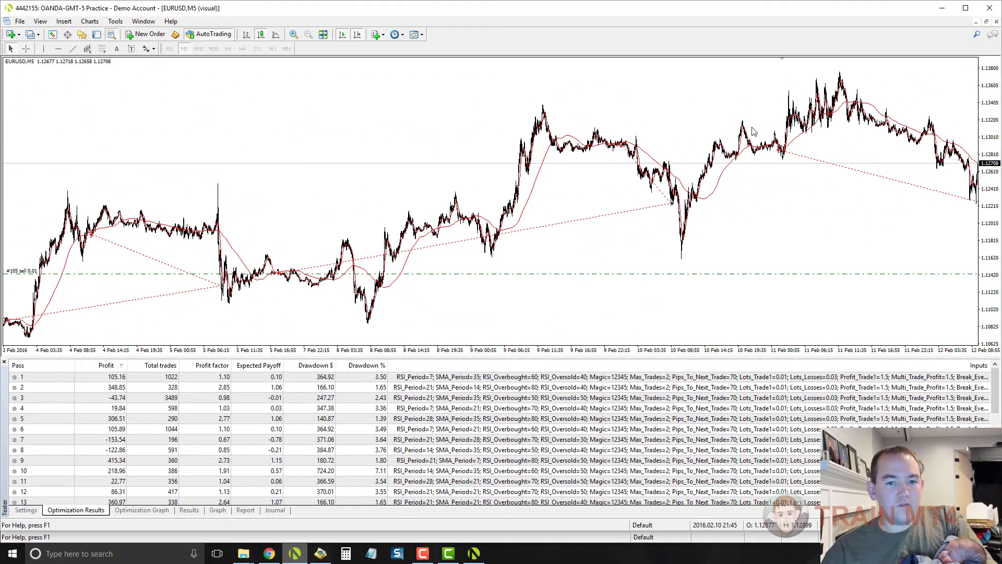
{"action": "left_click_drag", "start_coordinate": [753, 131], "coordinate": [464, 211]}
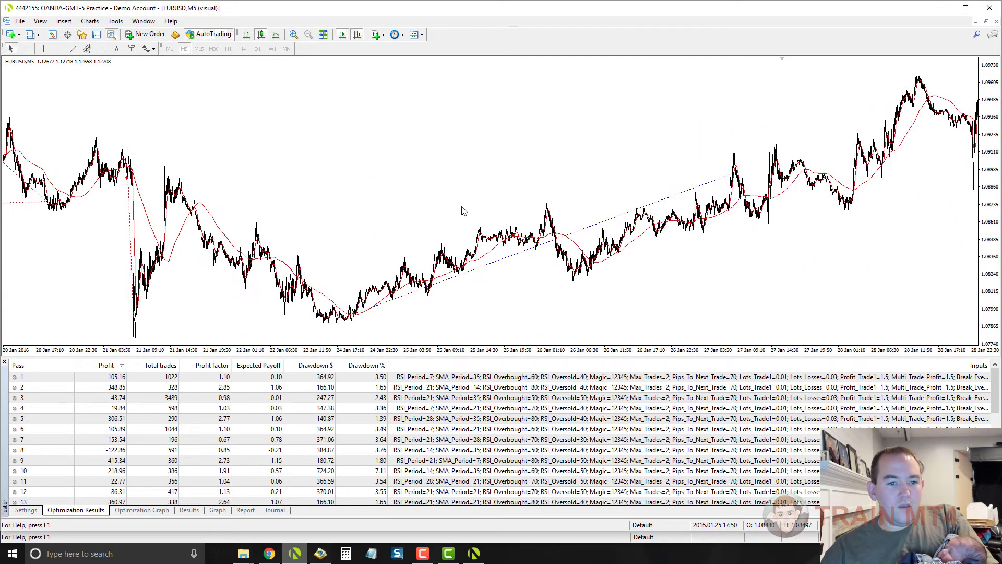
{"action": "left_click_drag", "start_coordinate": [358, 219], "coordinate": [647, 196]}
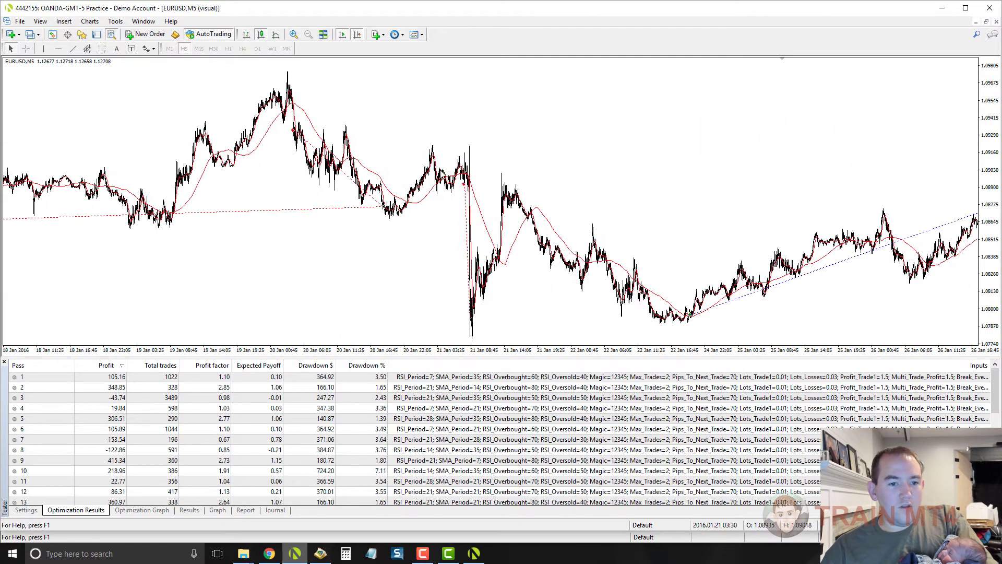
{"action": "left_click_drag", "start_coordinate": [227, 135], "coordinate": [604, 164]}
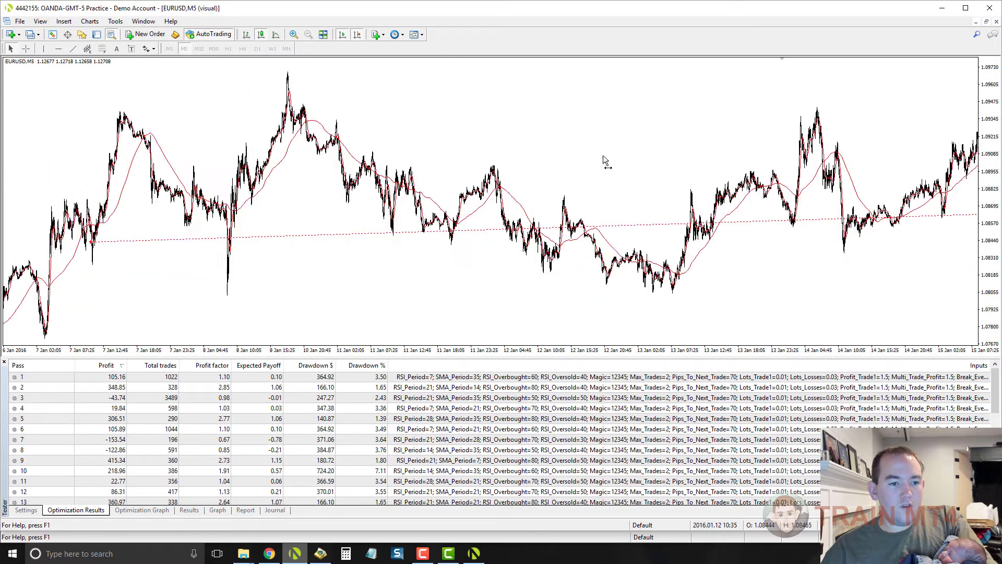
Step: Scroll through the January backtest trades
{"action": "scroll", "coordinate": [179, 224], "scroll_direction": "down", "scroll_amount": 15}
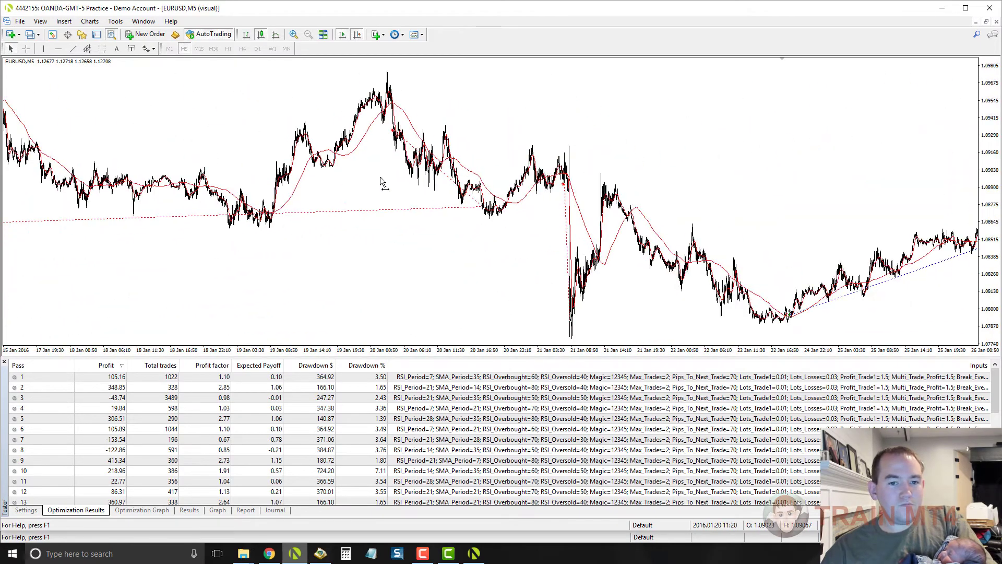
{"action": "scroll", "coordinate": [672, 132], "scroll_direction": "down", "scroll_amount": 20}
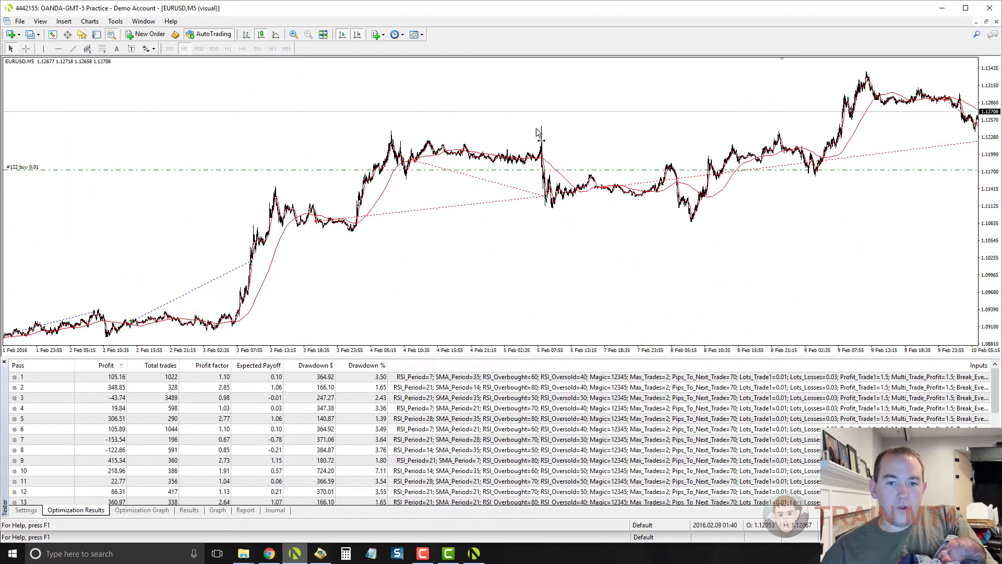
{"action": "scroll", "coordinate": [393, 166], "scroll_direction": "down", "scroll_amount": 10}
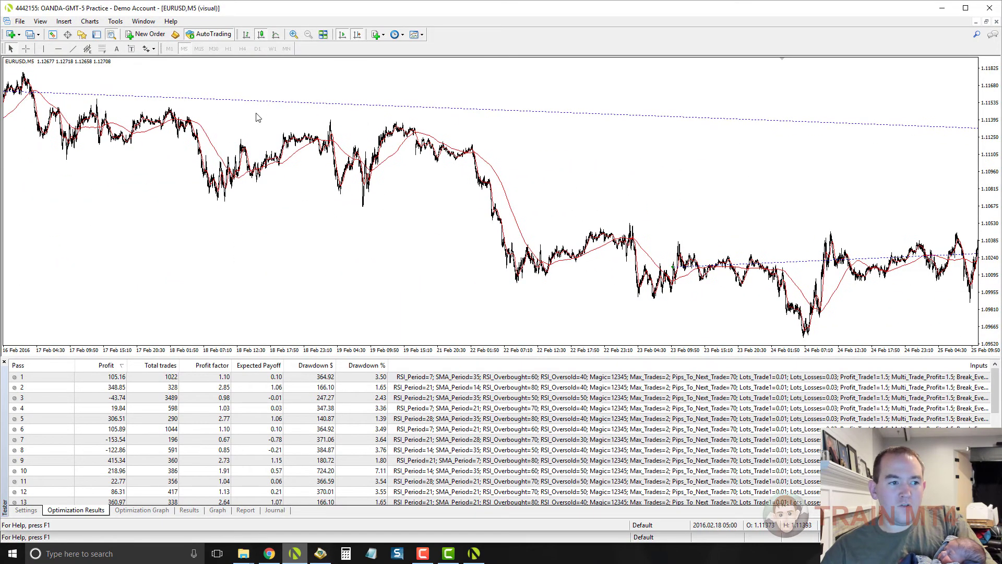
{"action": "scroll", "coordinate": [650, 172], "scroll_direction": "up", "scroll_amount": 6}
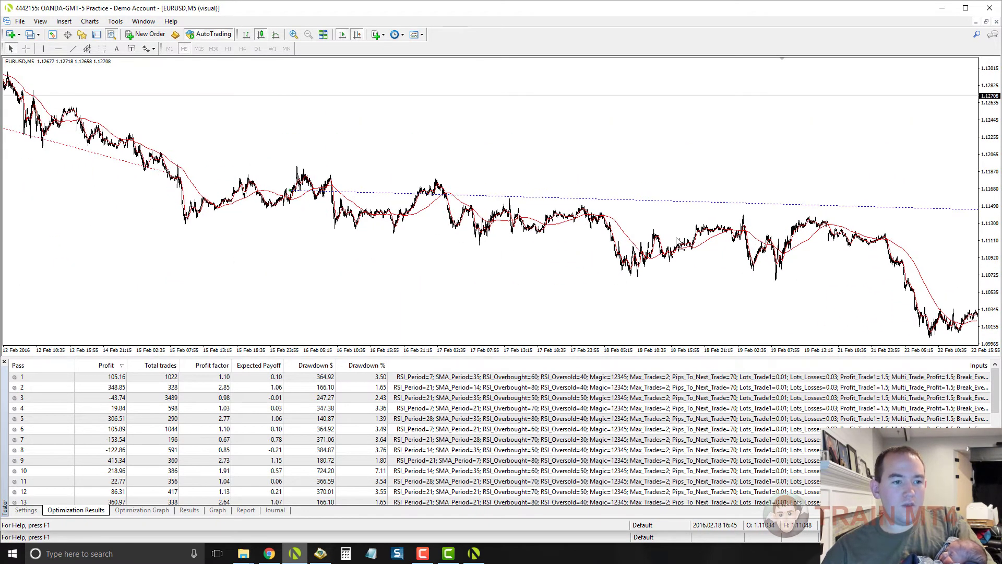
{"action": "scroll", "coordinate": [439, 280], "scroll_direction": "down", "scroll_amount": 5}
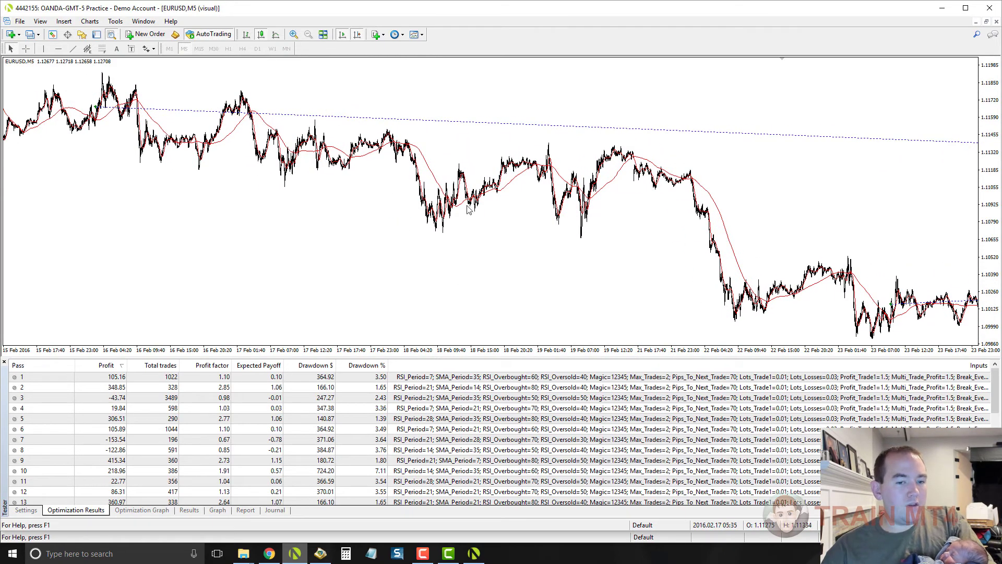
{"action": "scroll", "coordinate": [476, 183], "scroll_direction": "down", "scroll_amount": 10}
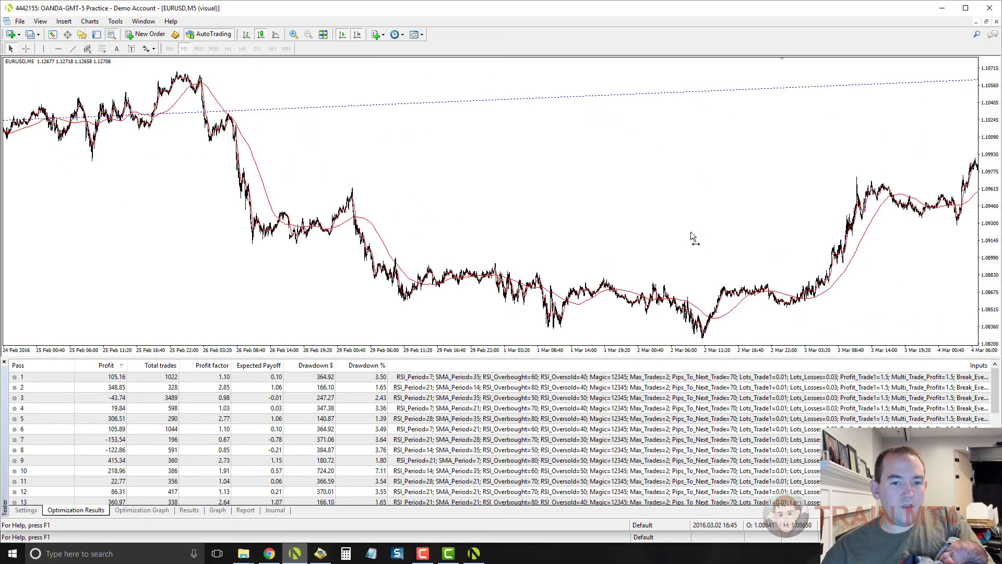
{"action": "scroll", "coordinate": [692, 237], "scroll_direction": "down", "scroll_amount": 5}
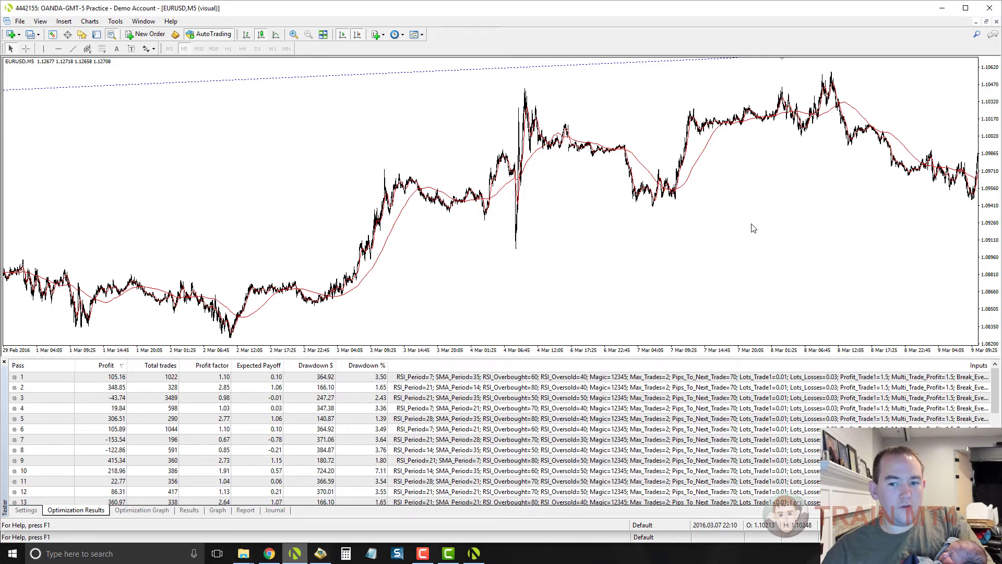
{"action": "scroll", "coordinate": [753, 228], "scroll_direction": "down", "scroll_amount": 5}
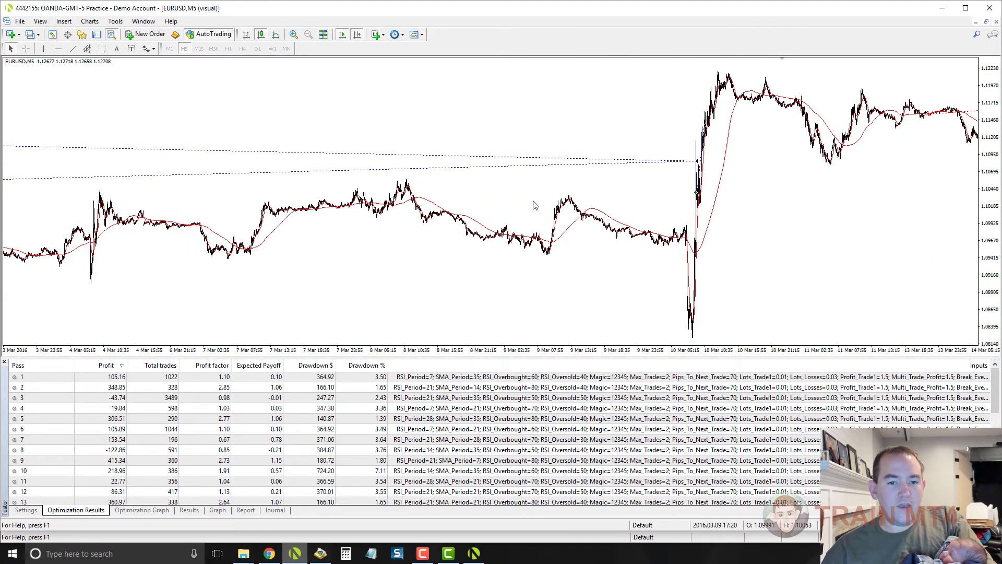
{"action": "scroll", "coordinate": [412, 232], "scroll_direction": "up", "scroll_amount": 3}
{"action": "scroll", "coordinate": [365, 236], "scroll_direction": "up", "scroll_amount": 10}
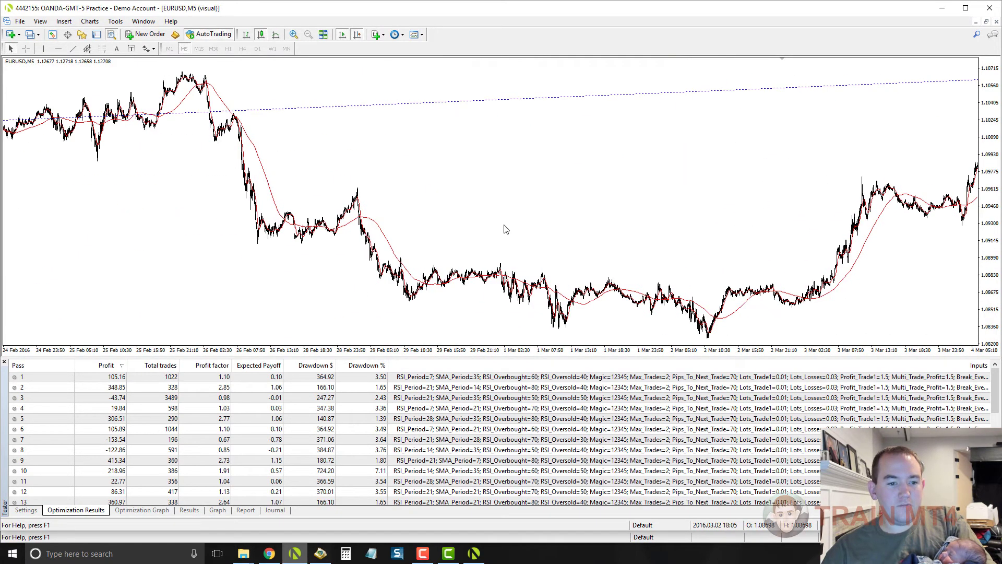
Step: Jump the backtest chart to the March trades, then switch to the live account's window
{"action": "left_click_drag", "start_coordinate": [776, 217], "coordinate": [362, 223]}
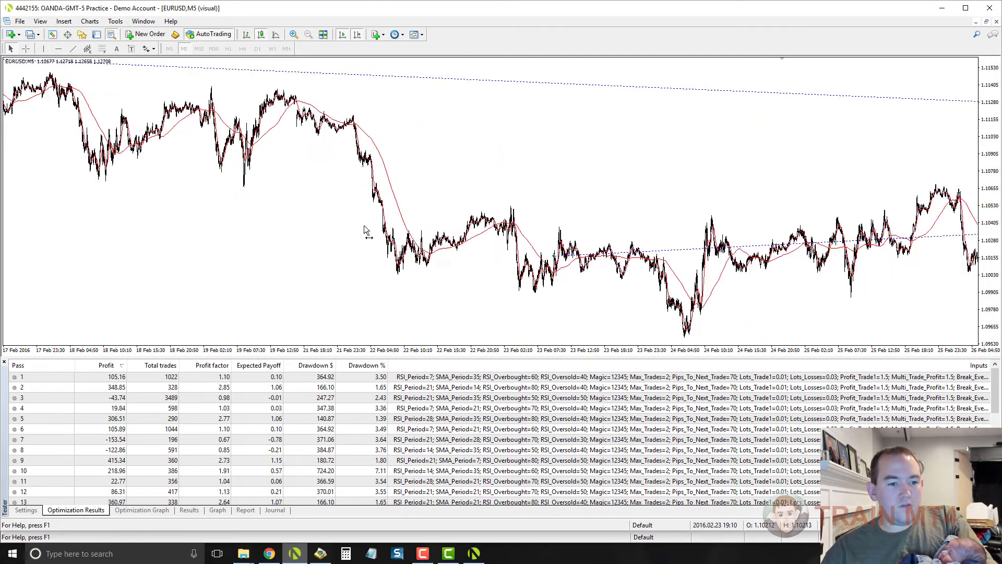
{"action": "left_click_drag", "start_coordinate": [559, 217], "coordinate": [428, 223]}
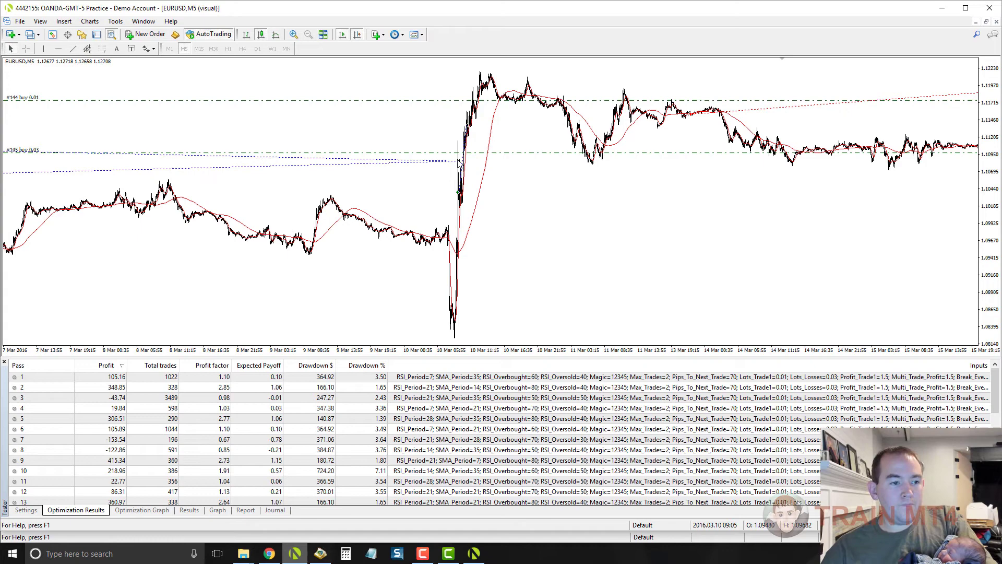
{"action": "scroll", "coordinate": [832, 197], "scroll_direction": "down", "scroll_amount": 10}
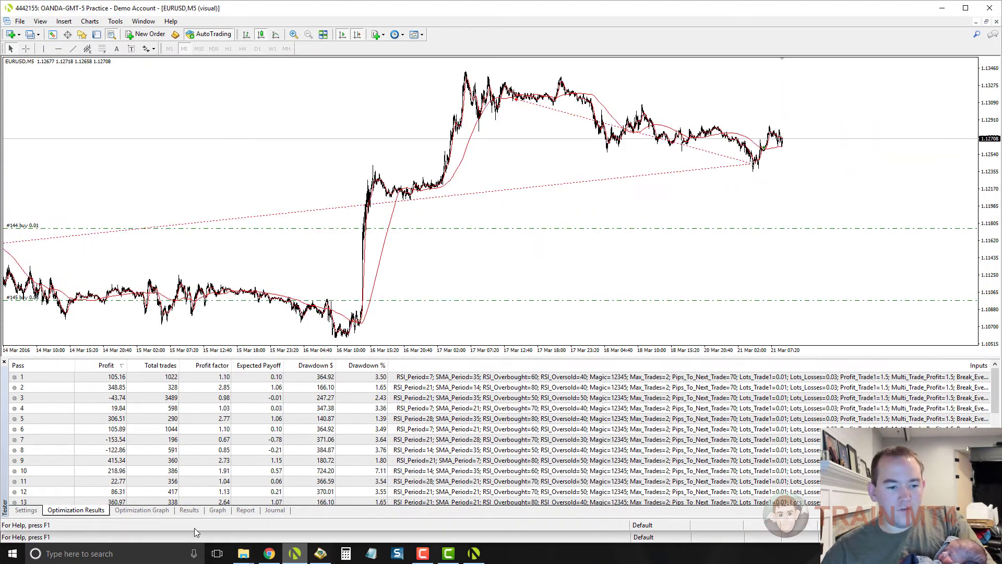
{"action": "left_click", "coordinate": [480, 556]}
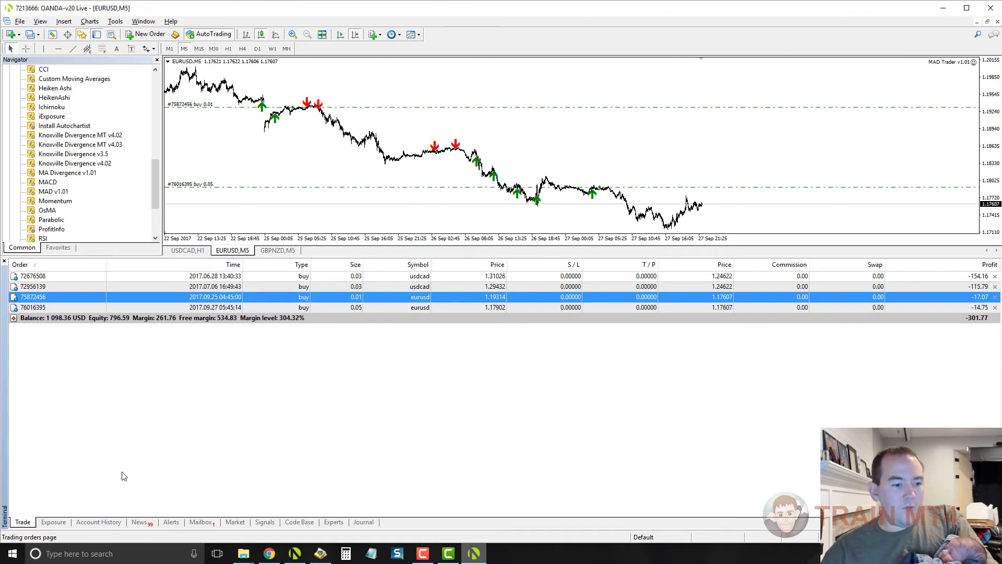
Step: Open the live Account History and select the GBPNZD trades making 6.66, 1.35, 1.30 and 1.33
{"action": "left_click", "coordinate": [97, 522]}
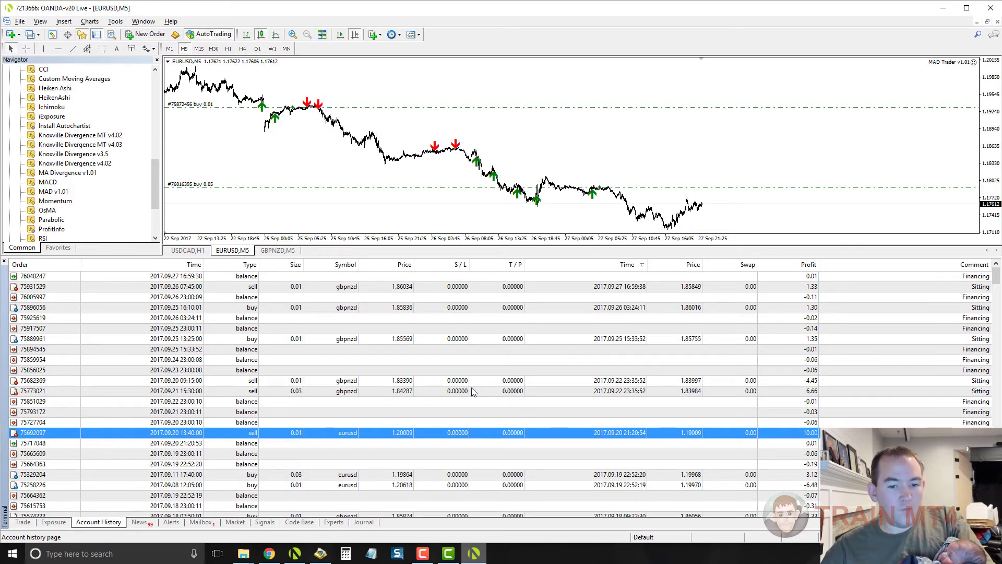
{"action": "left_click", "coordinate": [846, 391]}
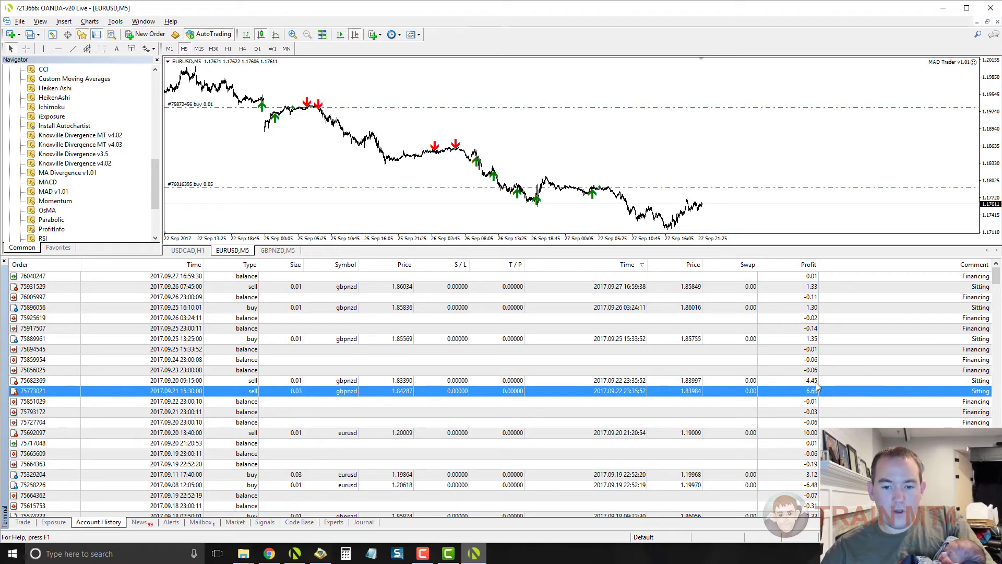
{"action": "left_click", "coordinate": [815, 339]}
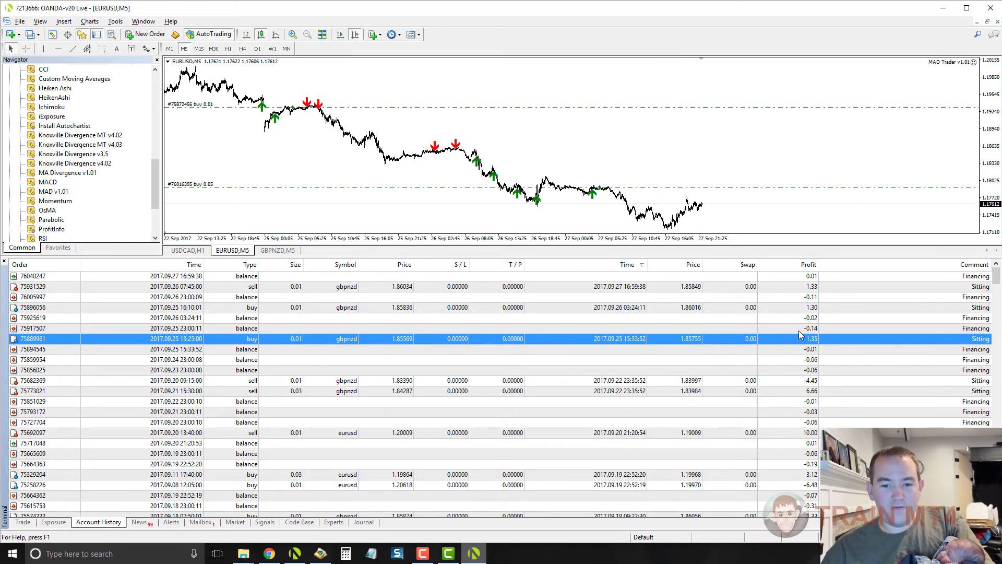
{"action": "left_click", "coordinate": [809, 308]}
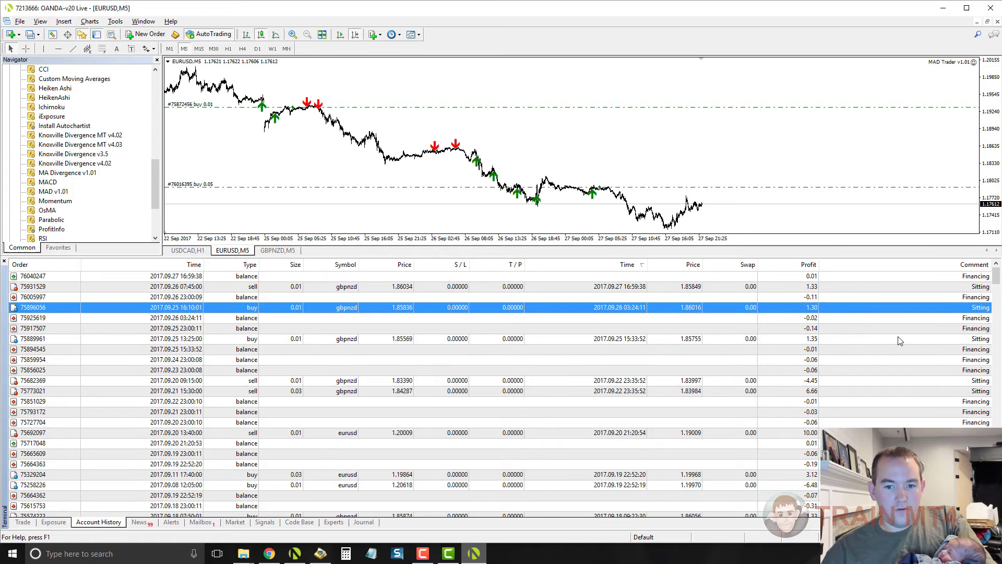
{"action": "left_click", "coordinate": [820, 287]}
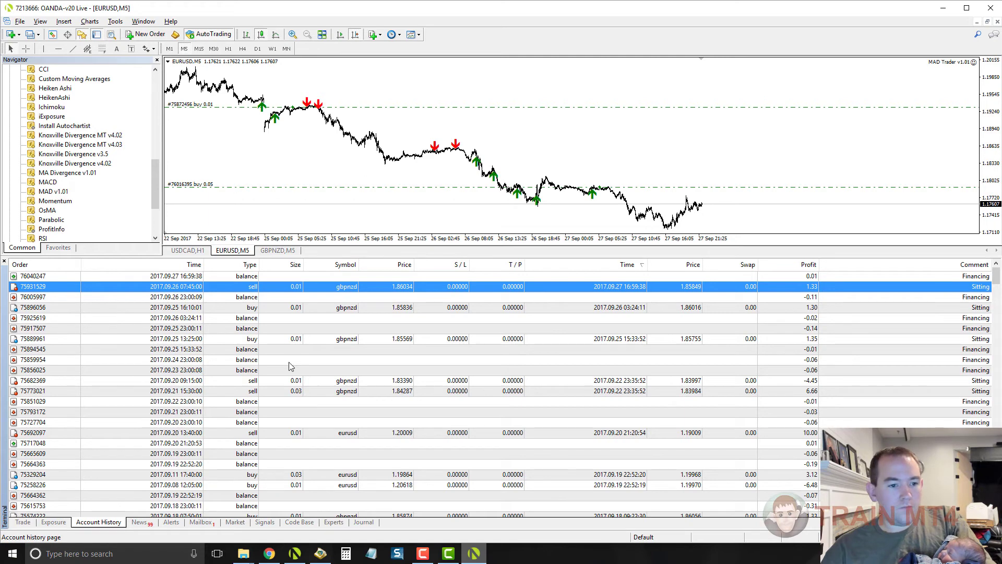
{"action": "left_click_drag", "start_coordinate": [262, 140], "coordinate": [325, 139]}
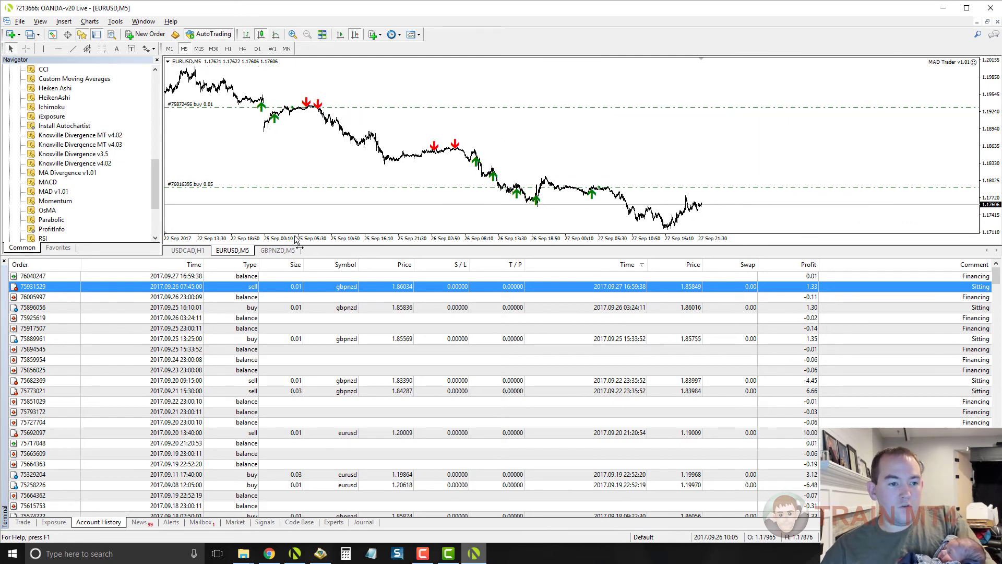
Step: Display the GBPNZD M5 chart with older bars, then the four open buy positions (-301.87)
{"action": "left_click", "coordinate": [281, 251]}
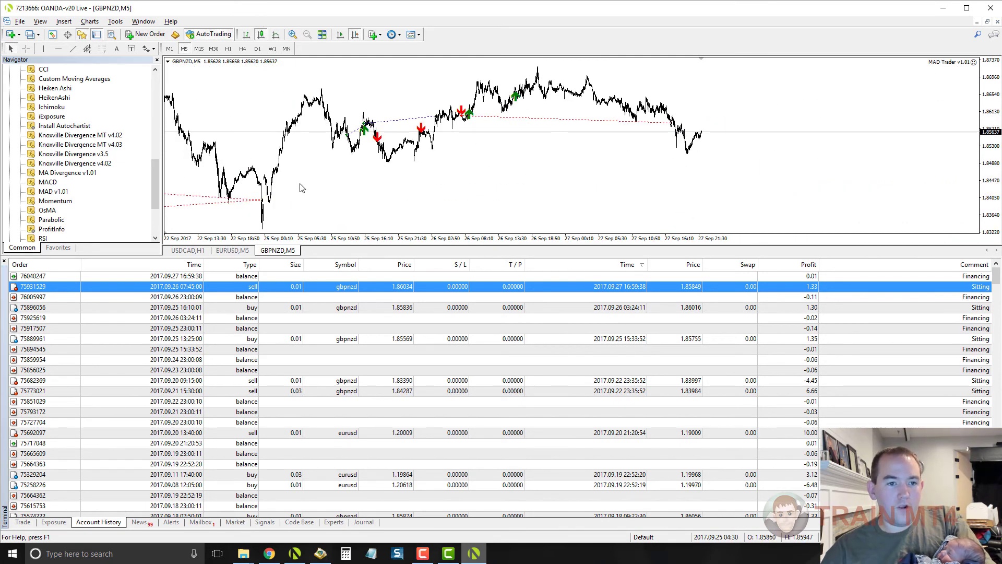
{"action": "left_click_drag", "start_coordinate": [301, 188], "coordinate": [859, 192]}
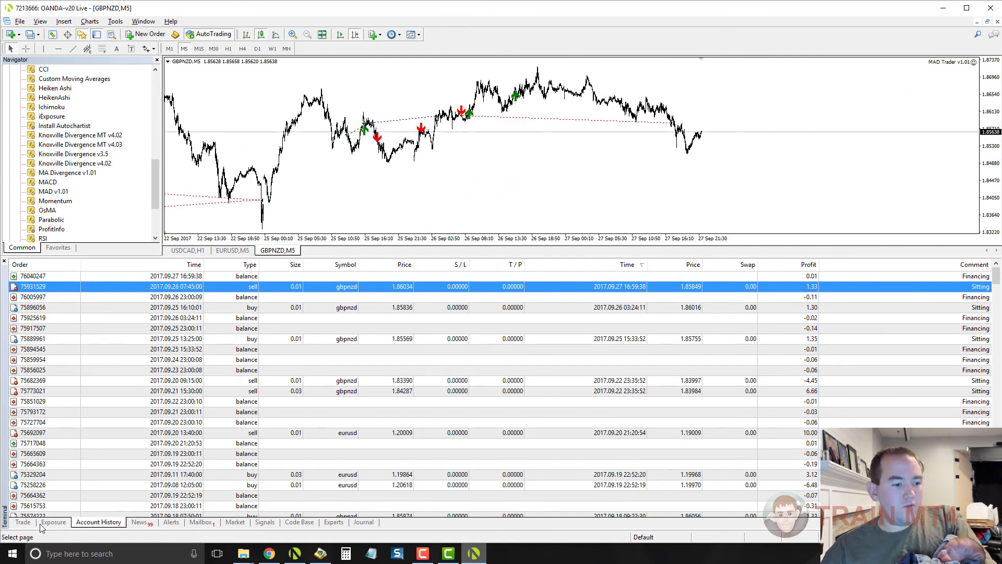
{"action": "left_click", "coordinate": [23, 521]}
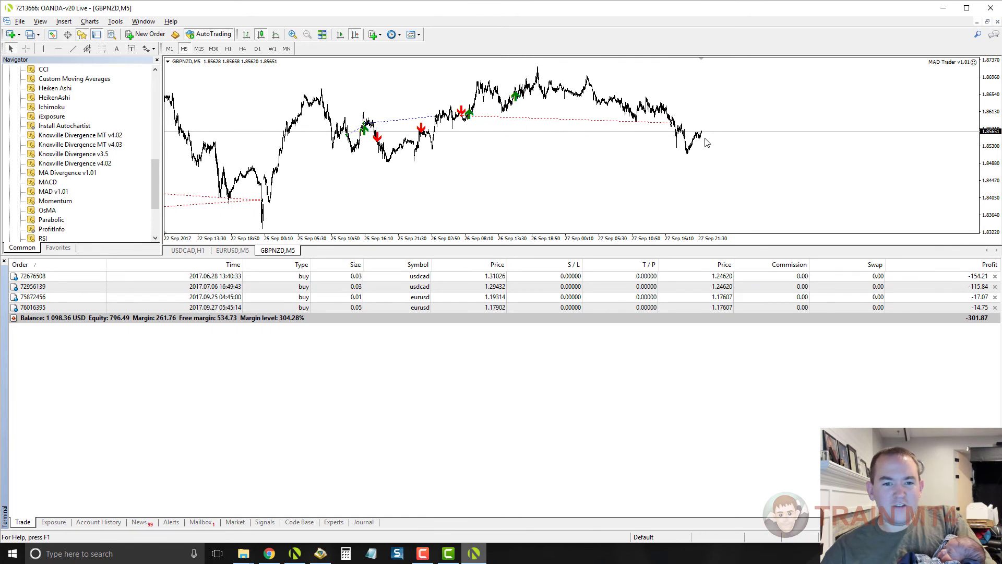